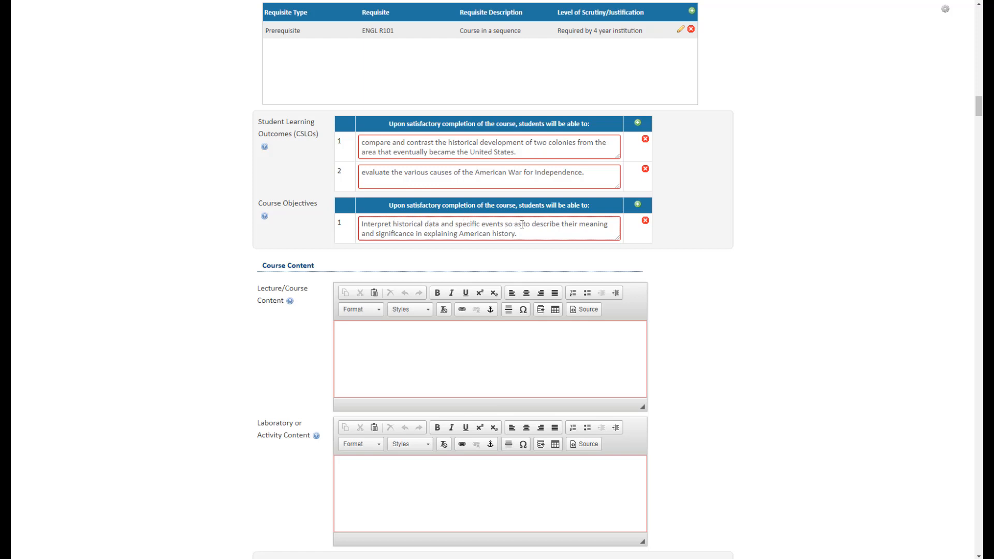
Add a second course objective: "Arrange major and significant occurrences in early American history in proper chronological order.".
click(638, 204)
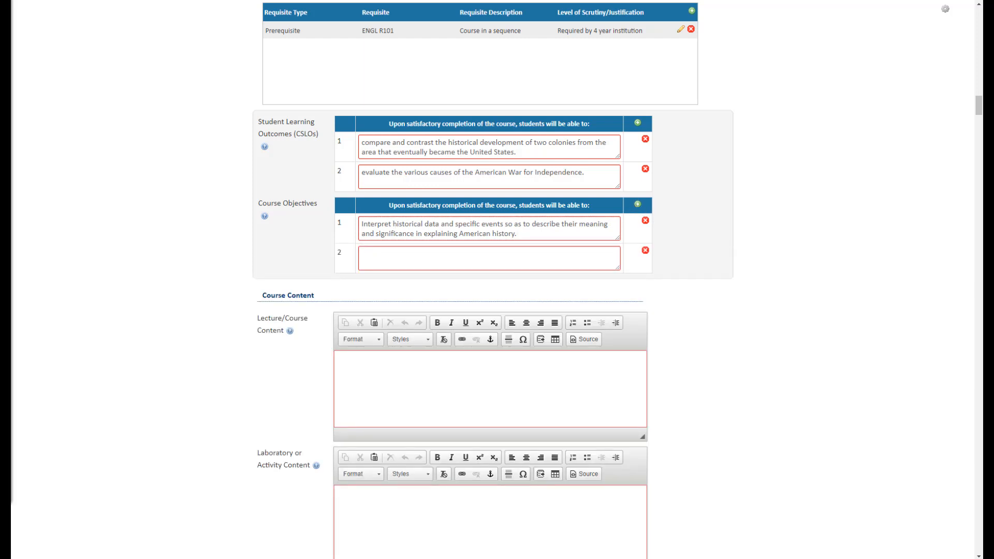
click(434, 262)
text(Arrange major and significant occurrences in early American history in proper chronological order.)
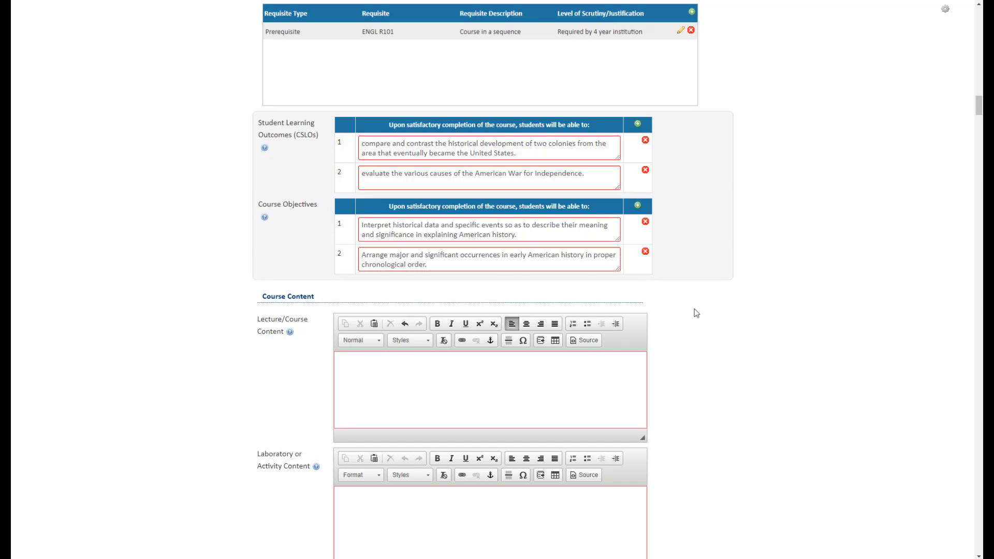
Paste the numbered American history outline, starting with "America before Columbus", into the Lecture/Course Content field and make the field taller.
scroll(694, 313, down, 2)
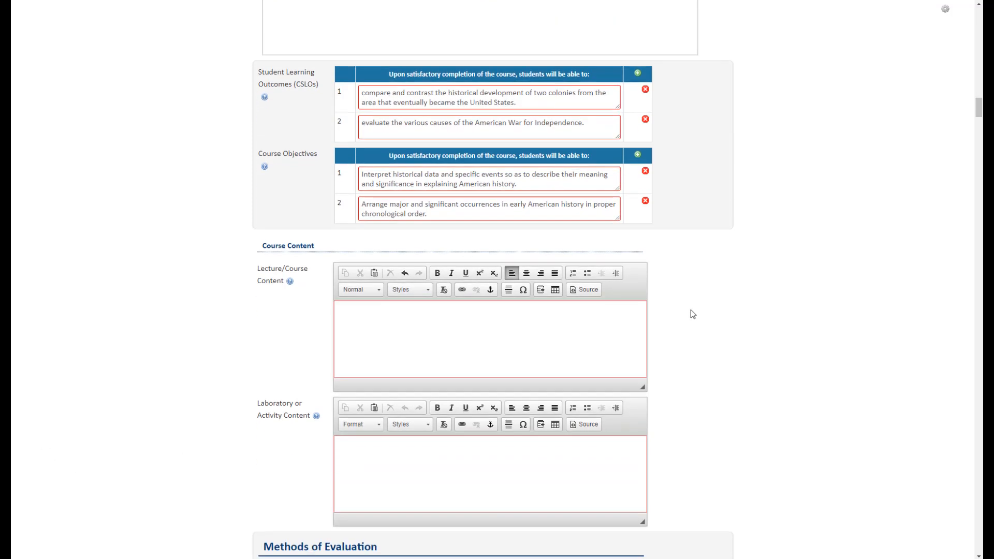
scroll(692, 315, down, 2)
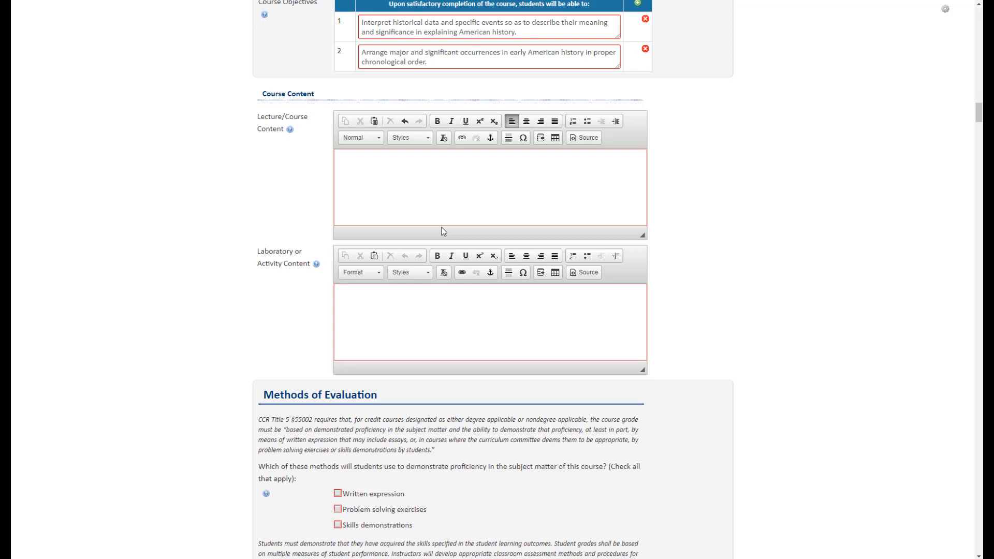
click(572, 122)
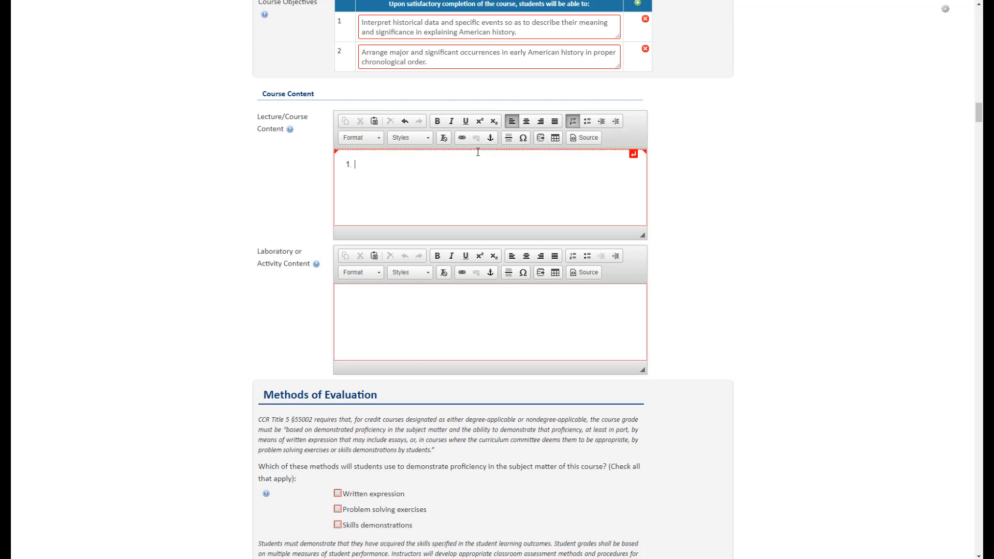
key(ctrl+v)
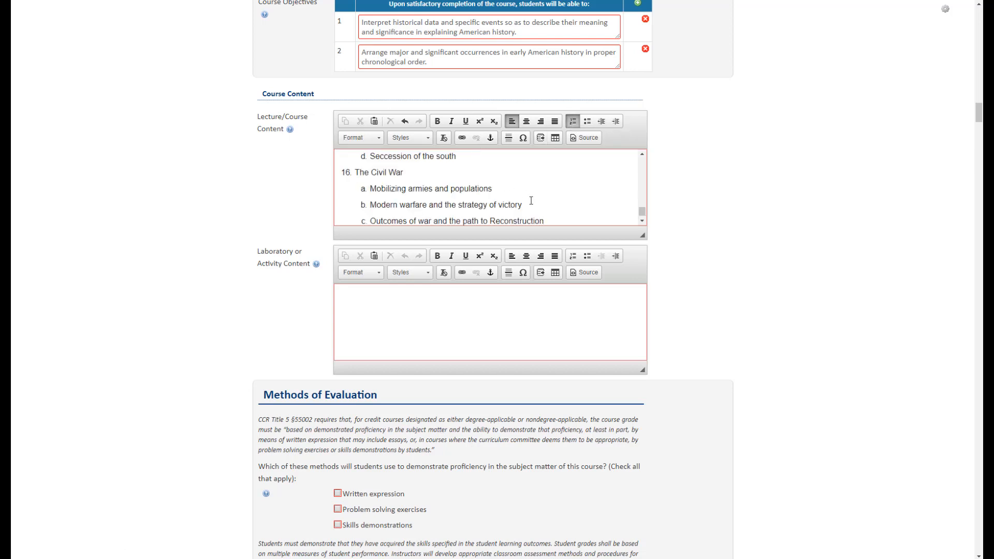
scroll(563, 216, down, 2)
scroll(560, 214, up, 5)
scroll(561, 213, up, 8)
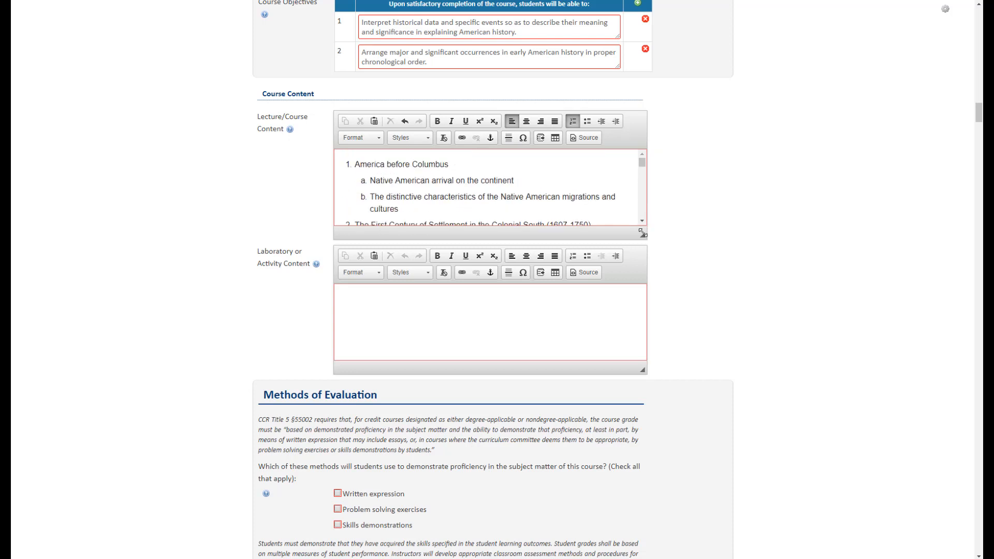
drag(642, 235, 669, 360)
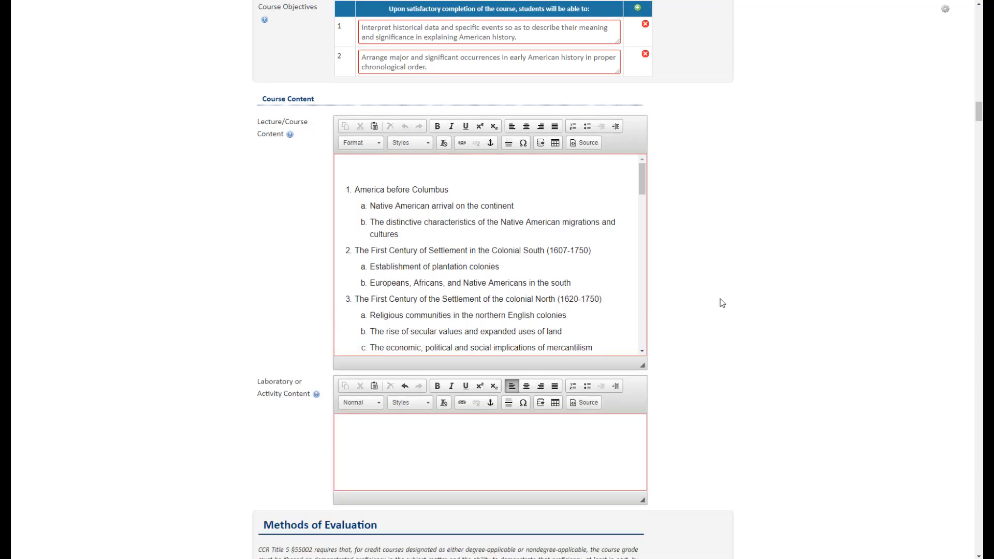
Enter "None" as the Laboratory or Activity Content.
scroll(722, 303, down, 4)
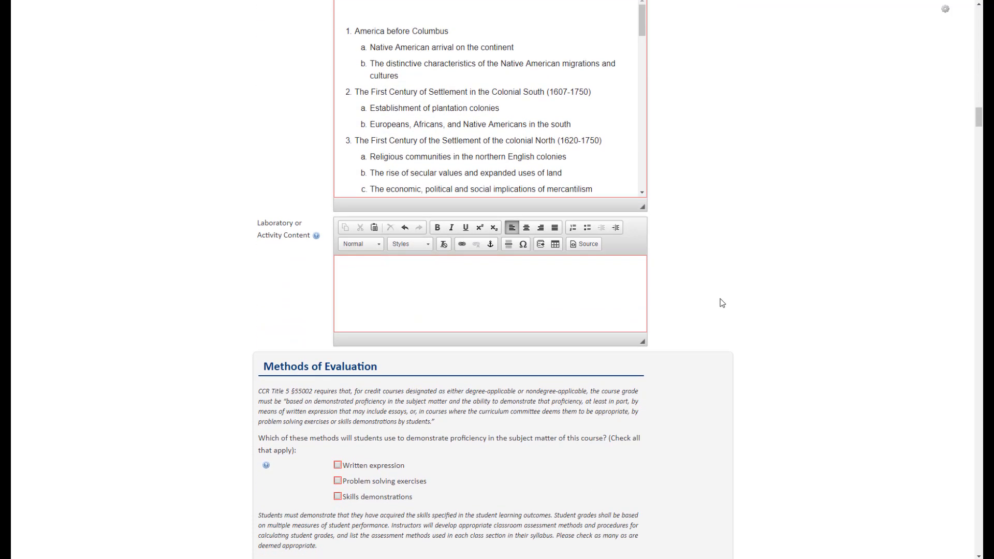
click(517, 260)
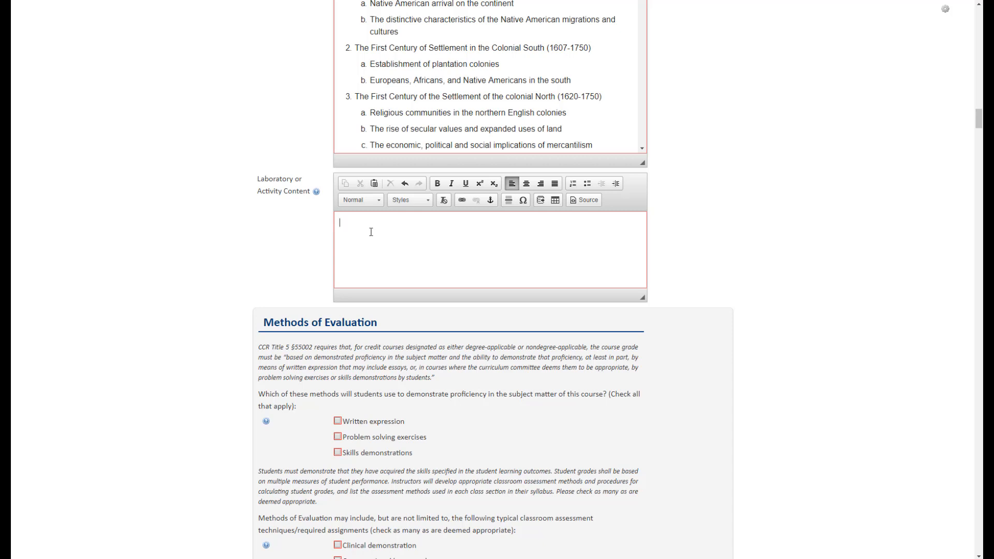
text(None)
Select Written expression as the method students will use to demonstrate proficiency.
scroll(776, 333, down, 5)
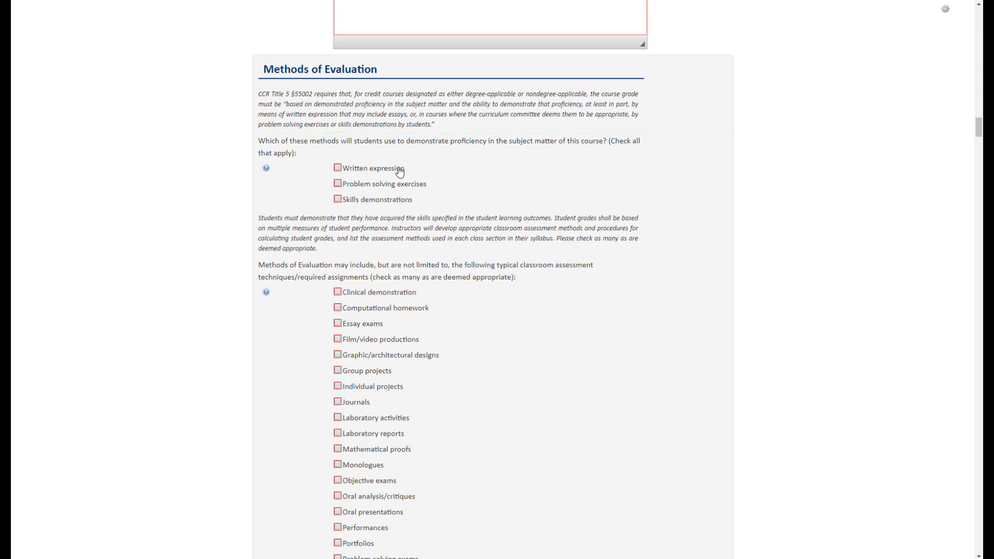
click(381, 172)
scroll(483, 227, down, 1)
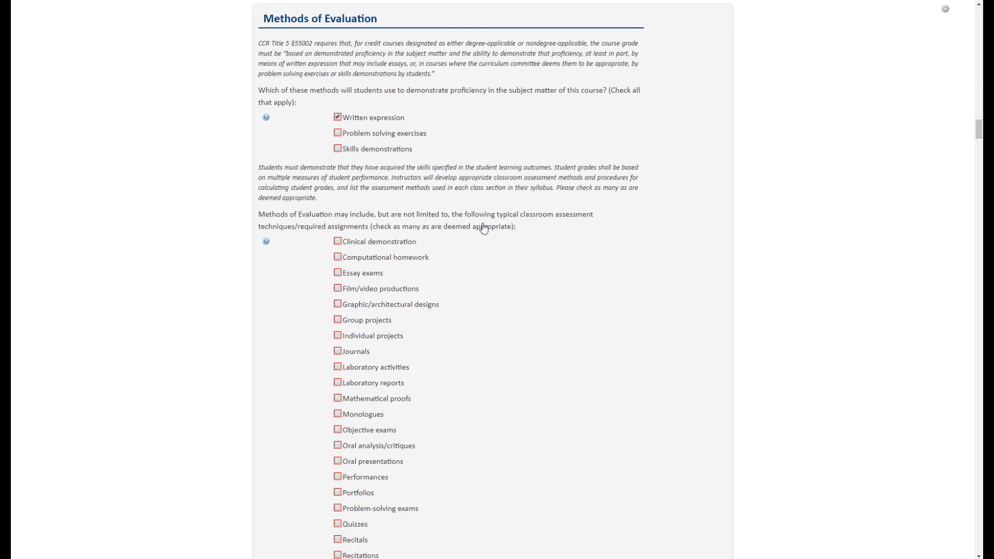
Select Essay exams, Group projects, Objective exams, Quizzes, Reports/papers and Research papers as the classroom assessment techniques.
scroll(484, 229, down, 1)
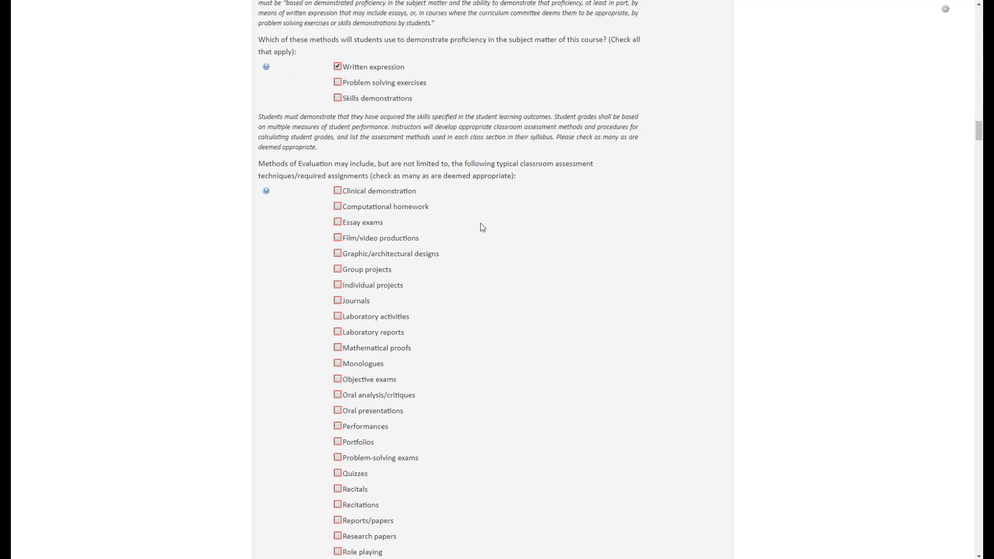
click(370, 224)
click(375, 271)
scroll(415, 287, down, 1)
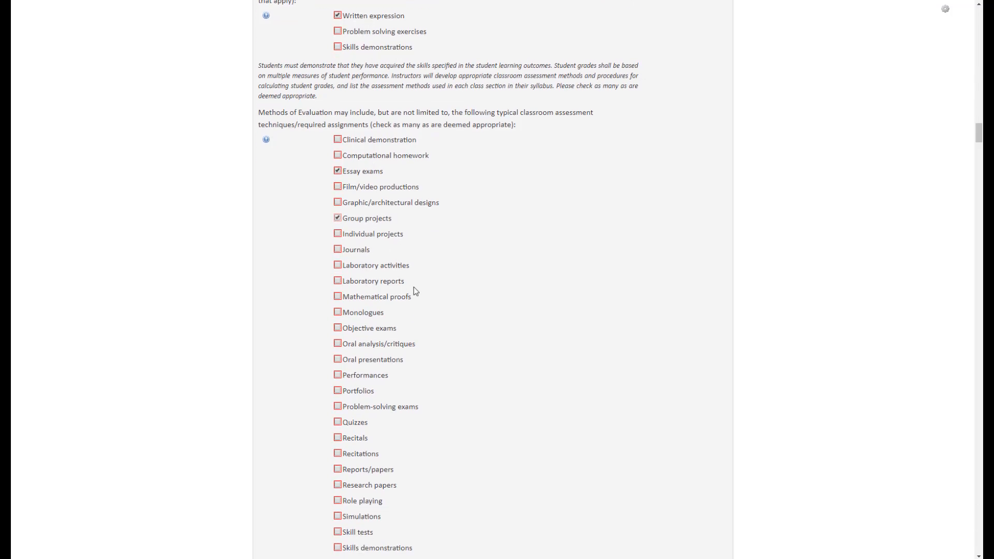
scroll(414, 287, down, 2)
click(386, 228)
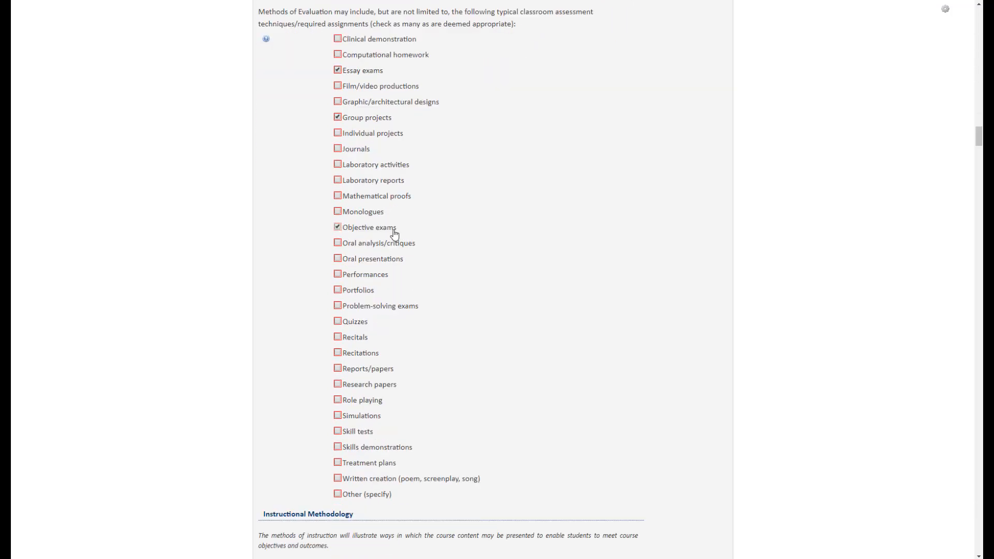
click(362, 322)
click(384, 373)
click(382, 387)
Select audio-visual and computer-aided presentations, class discussions, Distance Education, field trips, instructor-guided interpretation and analysis, and lecture as the methods of instruction.
scroll(638, 351, down, 4)
scroll(641, 356, down, 4)
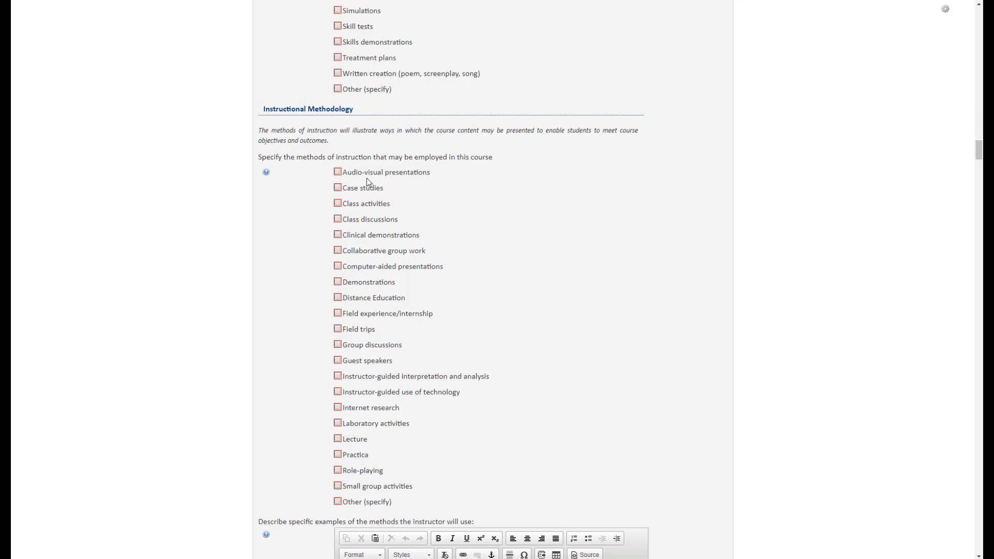
click(352, 175)
click(374, 224)
click(391, 302)
click(364, 334)
click(405, 382)
click(363, 442)
Start a numbered list of instruction examples with instructor-directed activities comparing historical data and primary source material with the text's secondary account of American history.
scroll(682, 302, down, 3)
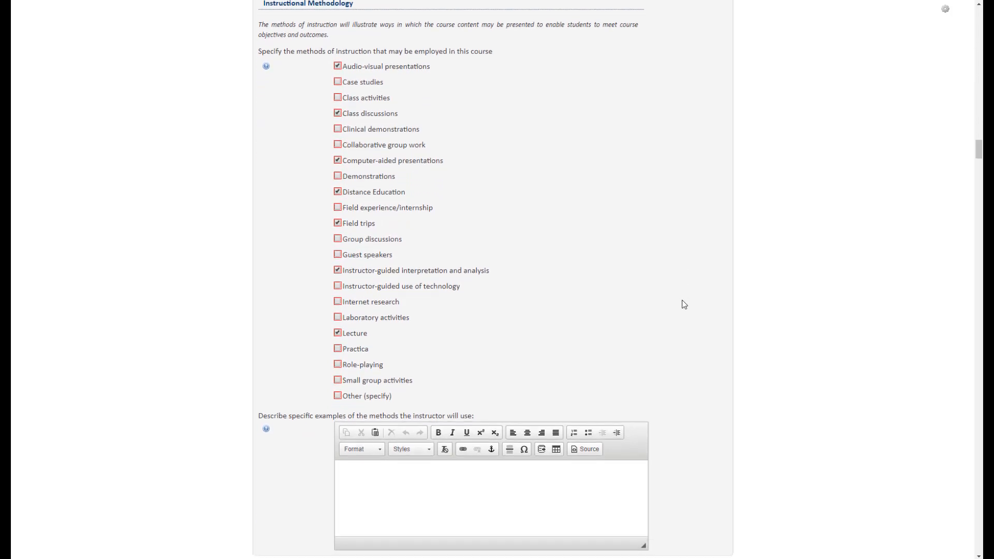
scroll(682, 304, down, 4)
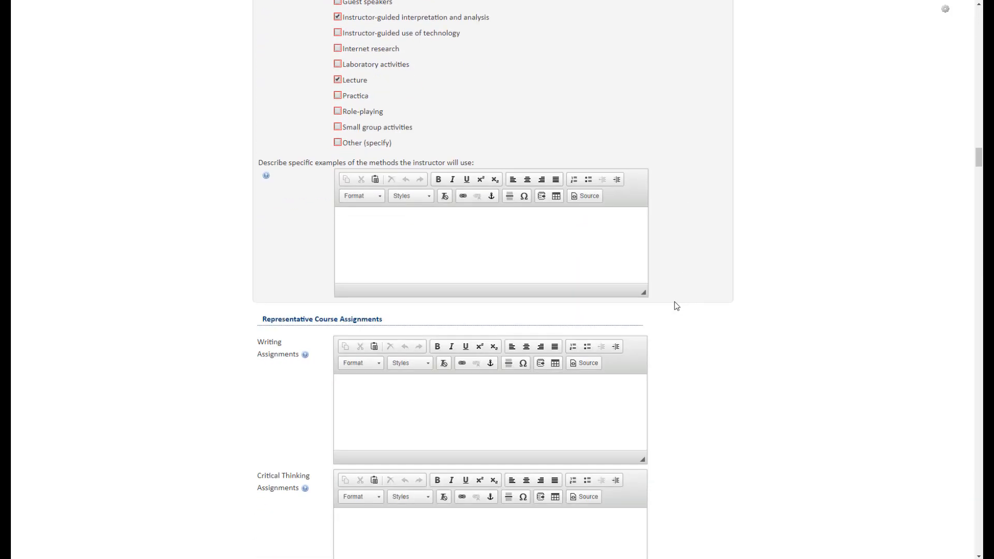
click(394, 229)
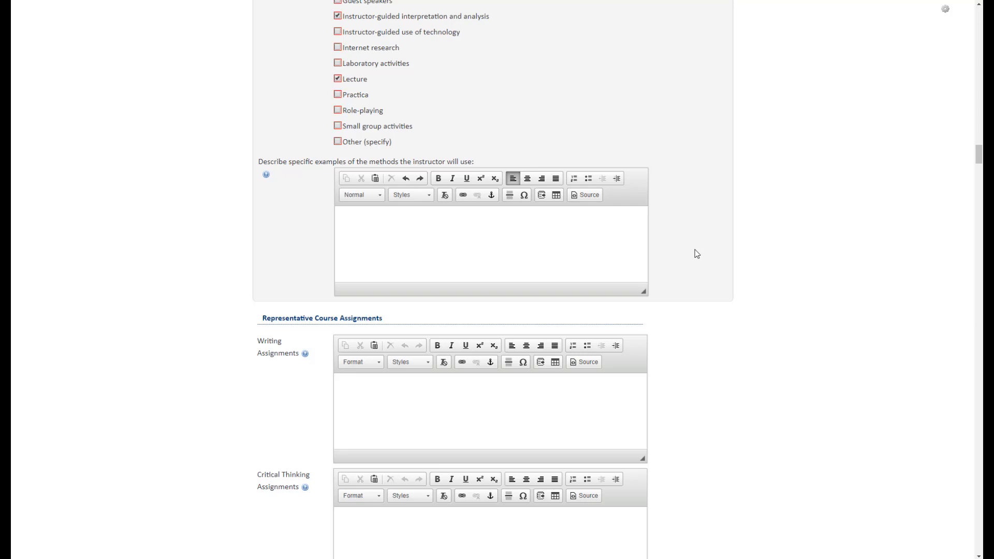
click(574, 178)
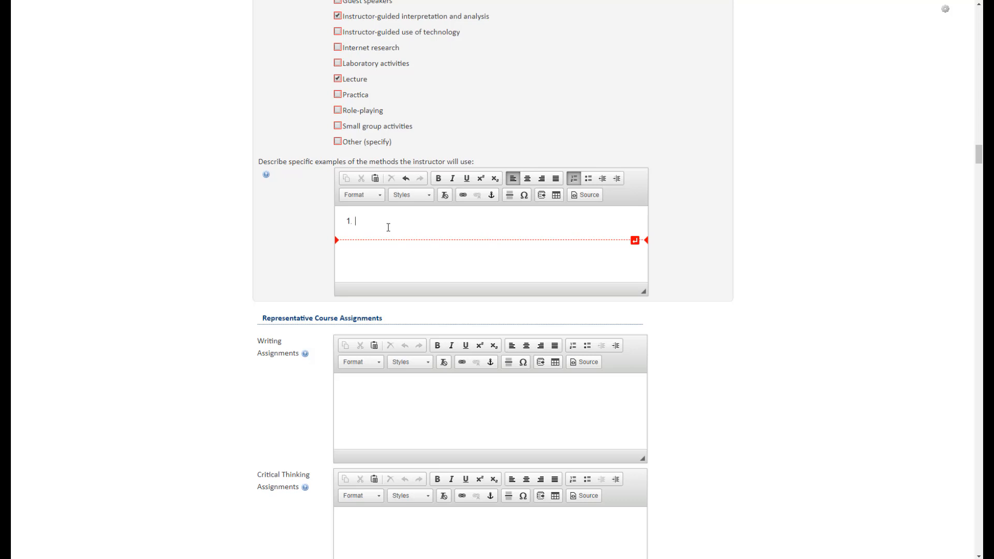
text(Instructor will direct interactive instructional activities asking students to compare and contrast historical data and primary source material with the secondary account of American history presented in their text.)
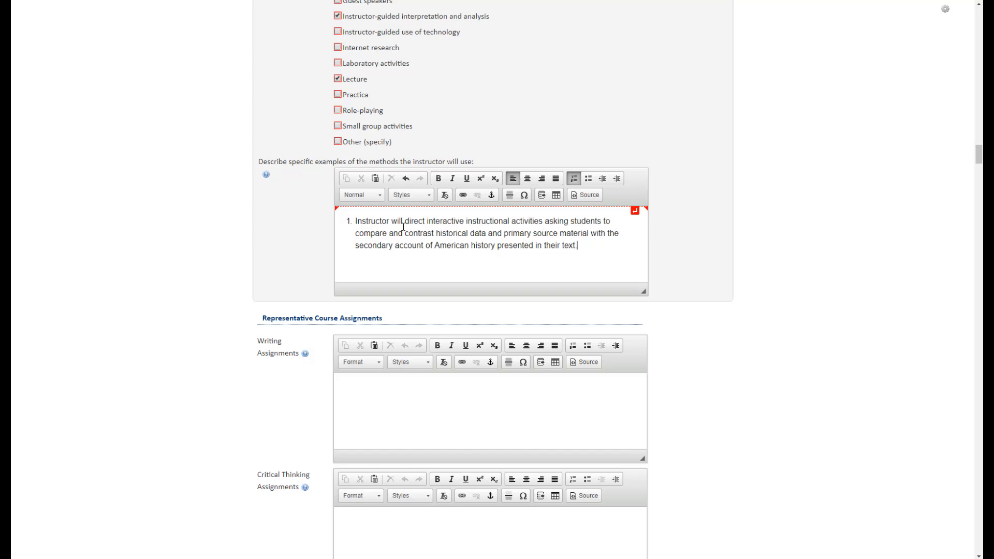
Add a second instruction example on guided class discussions of representative historical events, soliciting student opinions on their relationship to present values and lives.
click(605, 243)
key(Return)
text(Guided and focused class discussions of representative historical events. These discussions would solicit student opinions on the relationship between such past events and their present values and lives.)
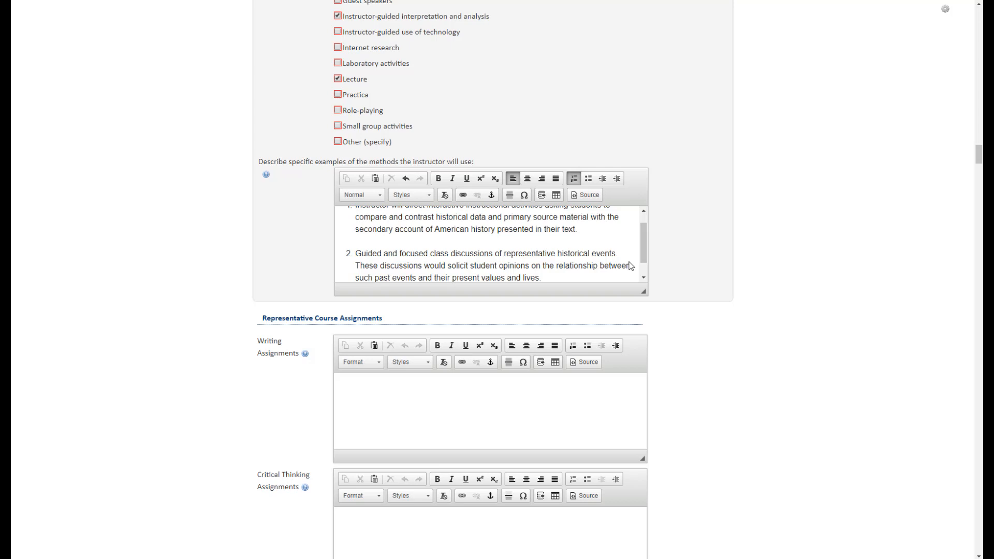
Enter the writing assignments as a numbered list: an assigned textbook summary, and a research paper or presentation on slavery's gradual institutionalization in colonial Virginia.
scroll(685, 323, down, 5)
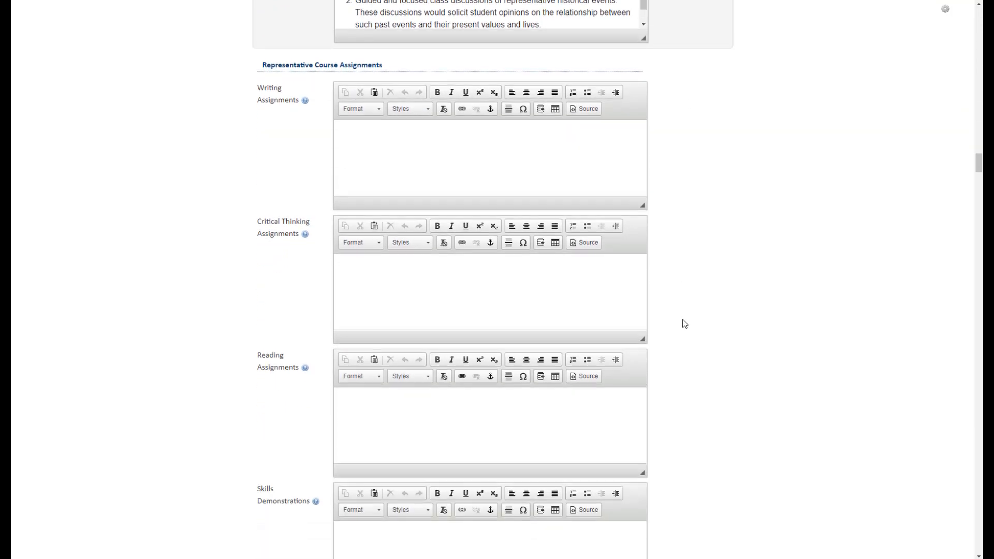
scroll(685, 324, down, 1)
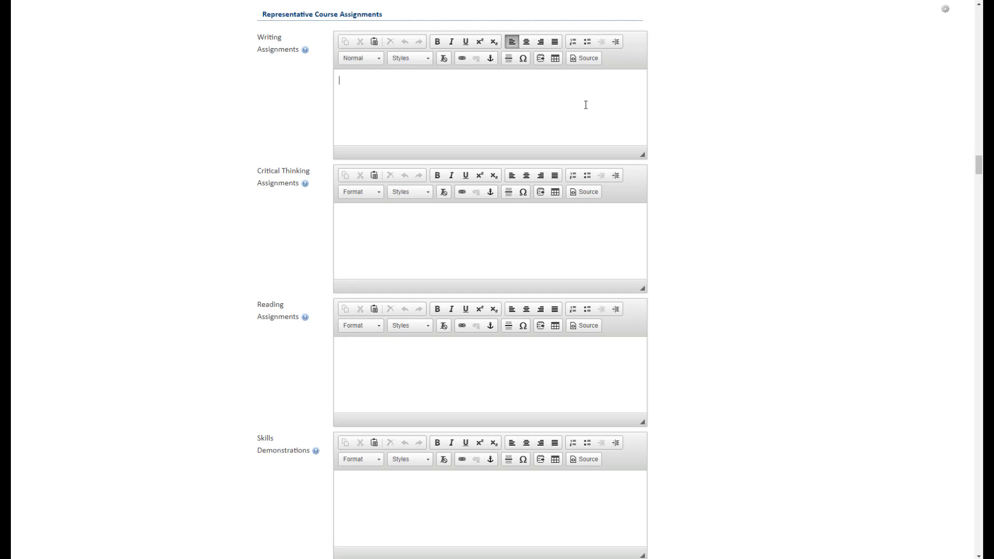
text(A summary of what was learned from reading an assigned textbook A research paper or a research presentation on a topic like the gradual institutionalization of slavery in colonial Virginia)
drag(571, 122, 535, 67)
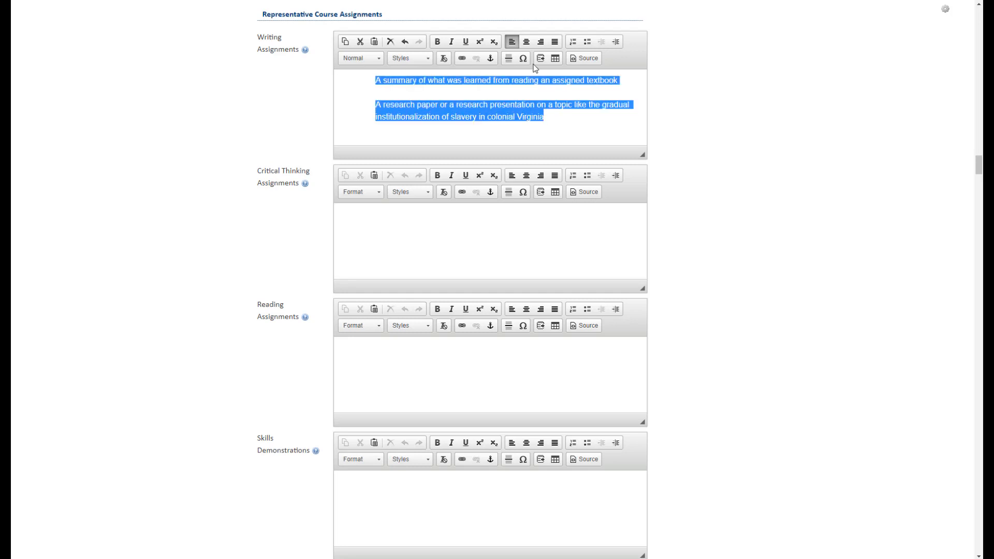
click(573, 41)
click(406, 84)
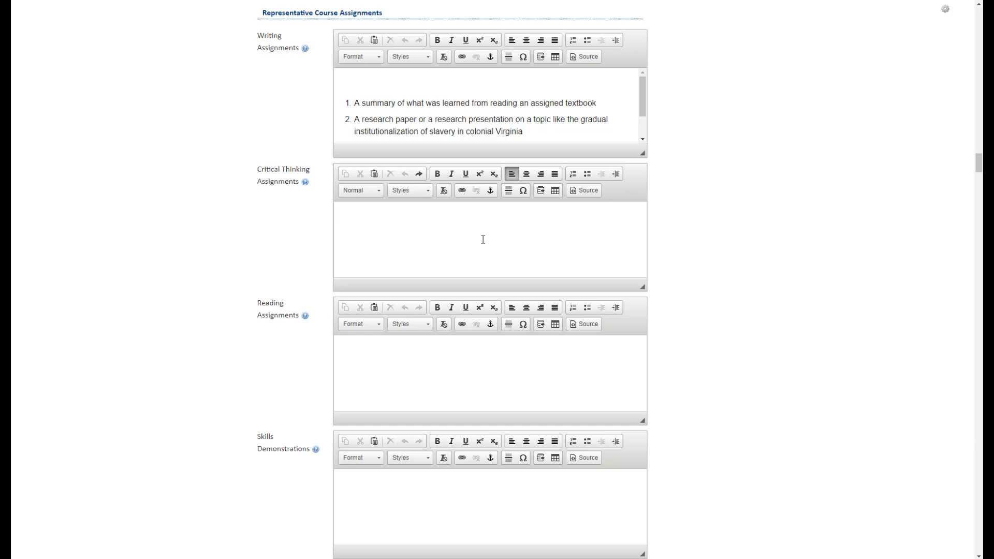
Enter two numbered critical thinking assignments: discussions debating the Market Revolution's impact, and comparing the political and social cultures of Antebellum northern and southern states.
text(Participate in class and small group discussions debating the impact of the Market Revolution.)
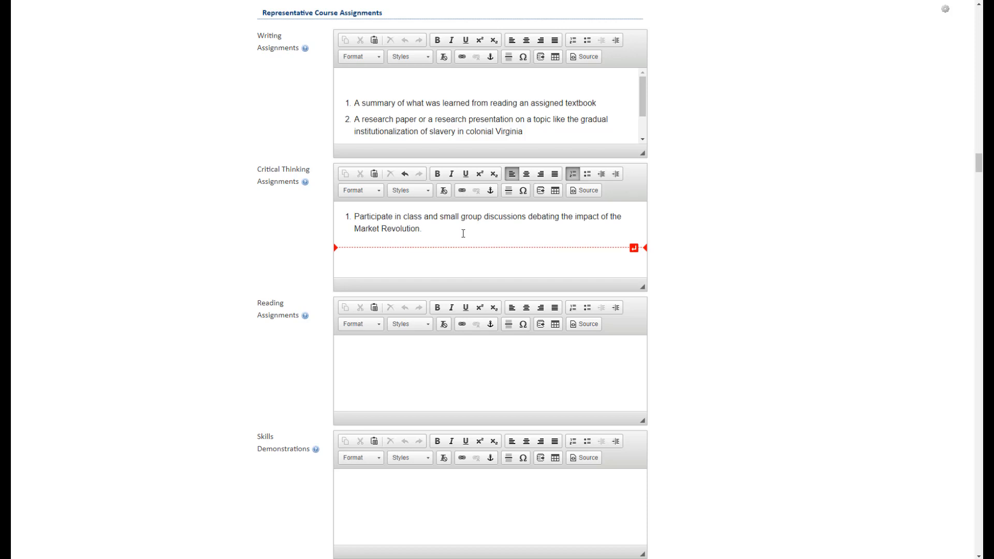
scroll(463, 234, up, 1)
key(Return)
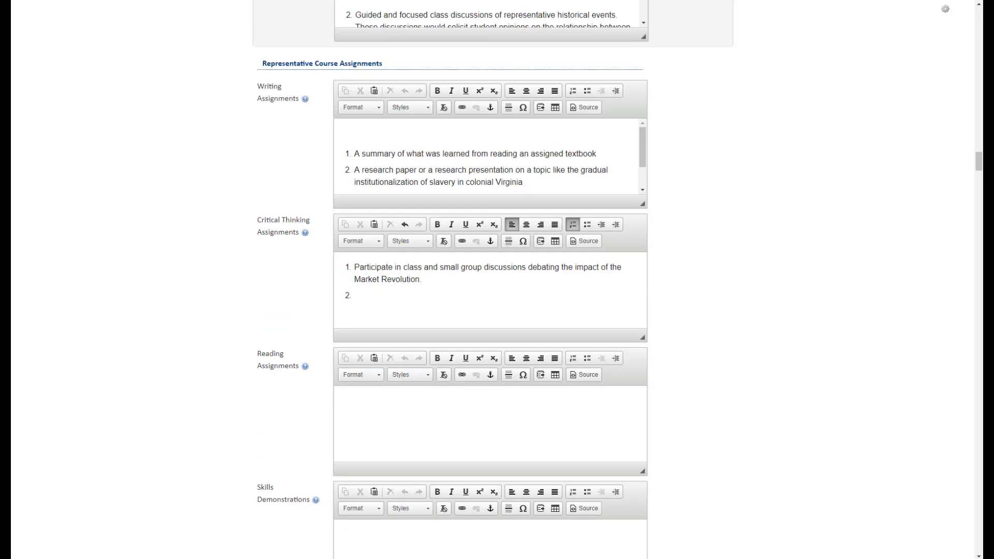
text(Compare and contrast the political and social cultures of the Antebellum northern and southern states.)
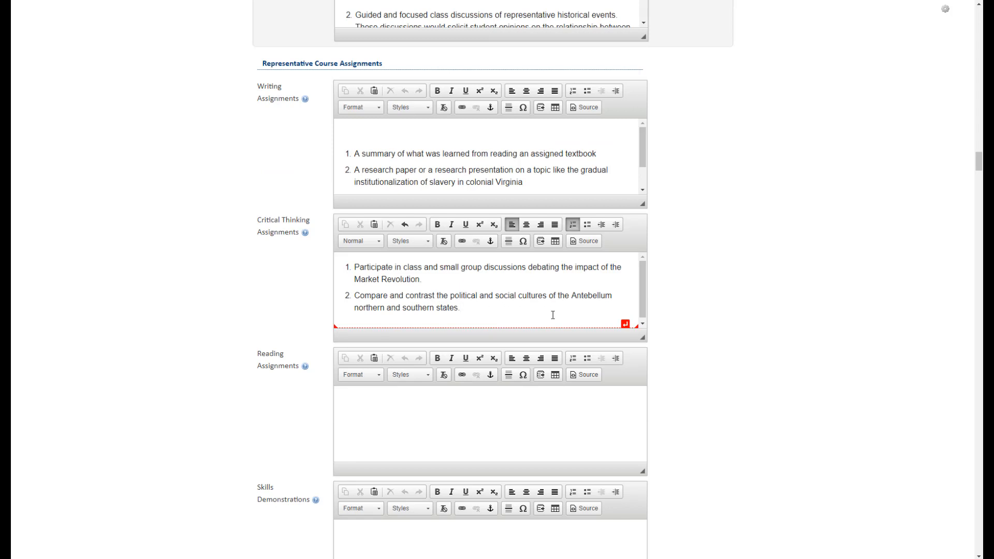
Enter two numbered reading assignments, on U.S. history workbook questions and on supplemental primary and secondary source readings, in an enlarged Reading Assignments field.
scroll(677, 359, down, 4)
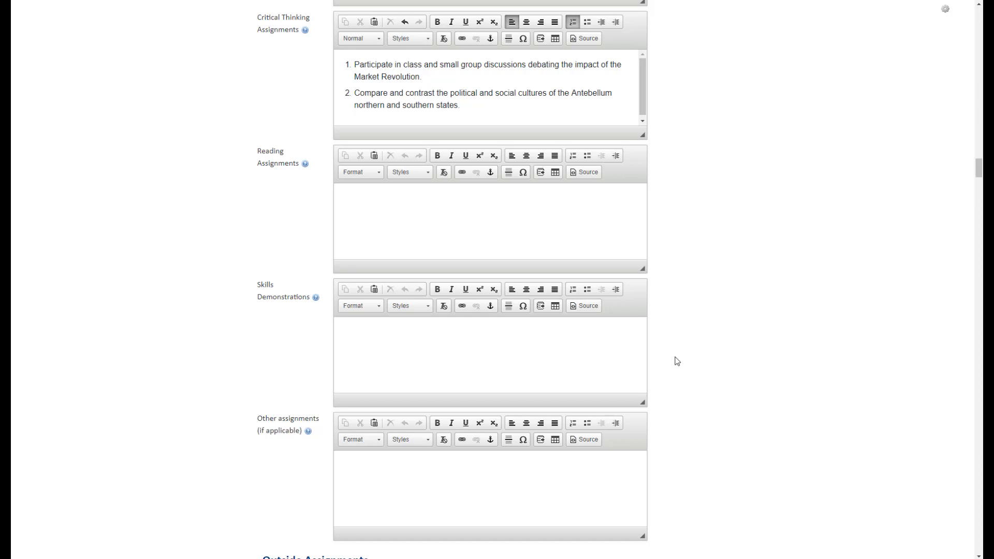
click(416, 216)
text(The student will read and properly respond to questions in a course workbook in the subject area of U.S. history.  Complete readings from supplemental primary source documents, secondary source monographs, journal articles, handouts, or Internet websites pertinent to class discussion and/or writing assignments as determined by the instructor.)
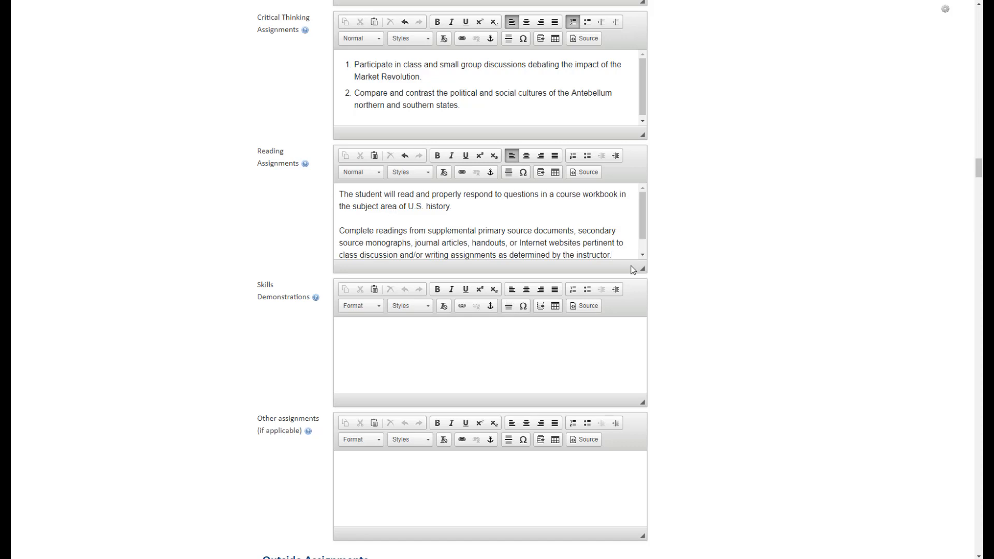
drag(642, 268, 644, 308)
drag(611, 258, 340, 188)
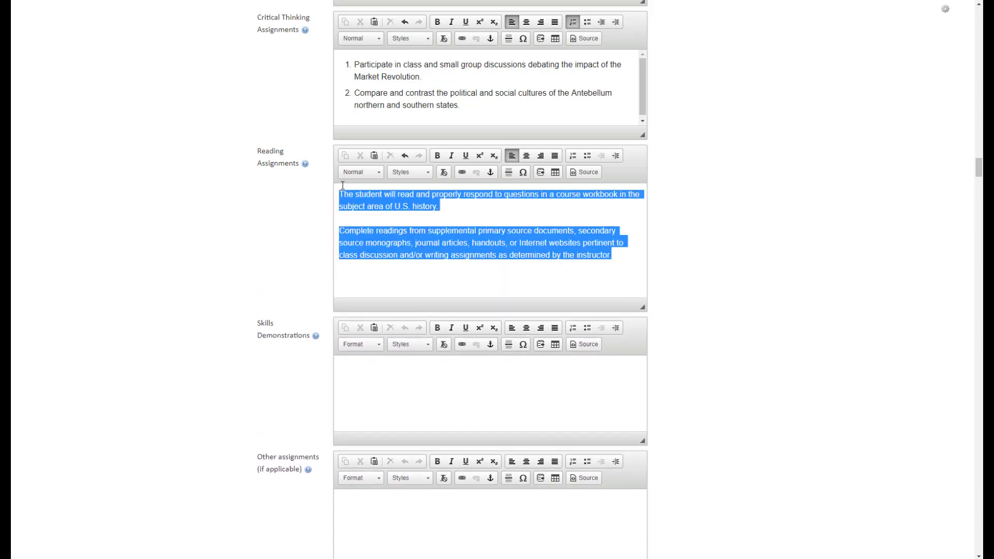
click(573, 157)
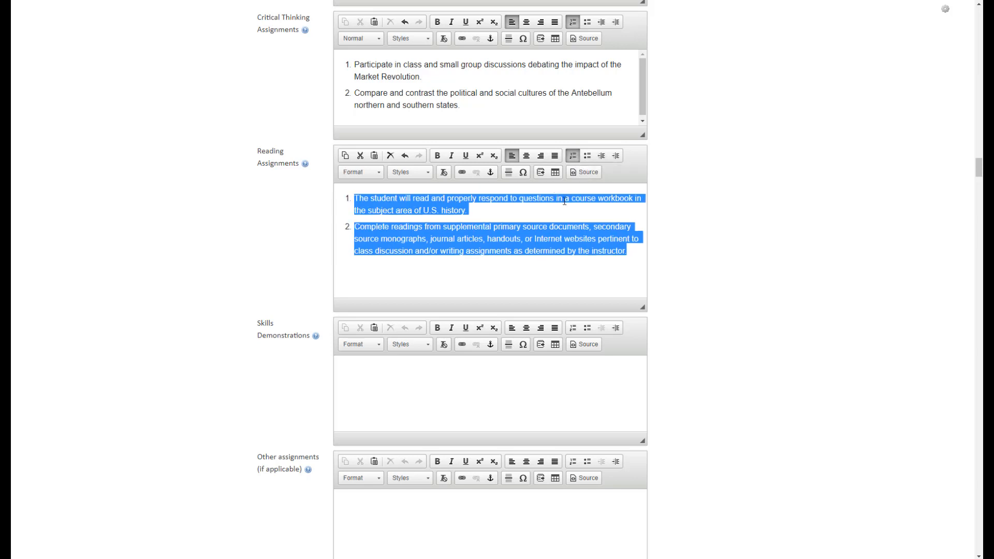
click(580, 209)
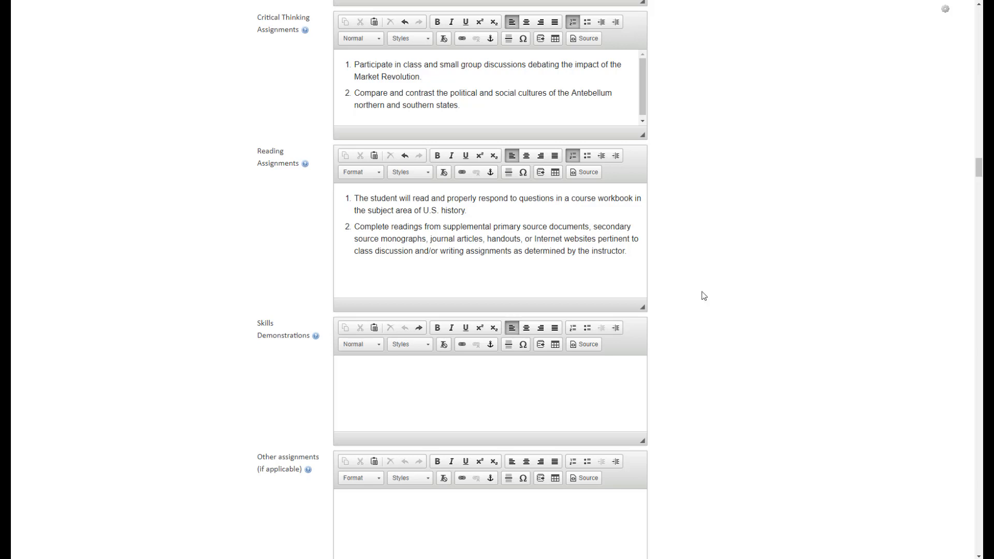
scroll(704, 295, down, 4)
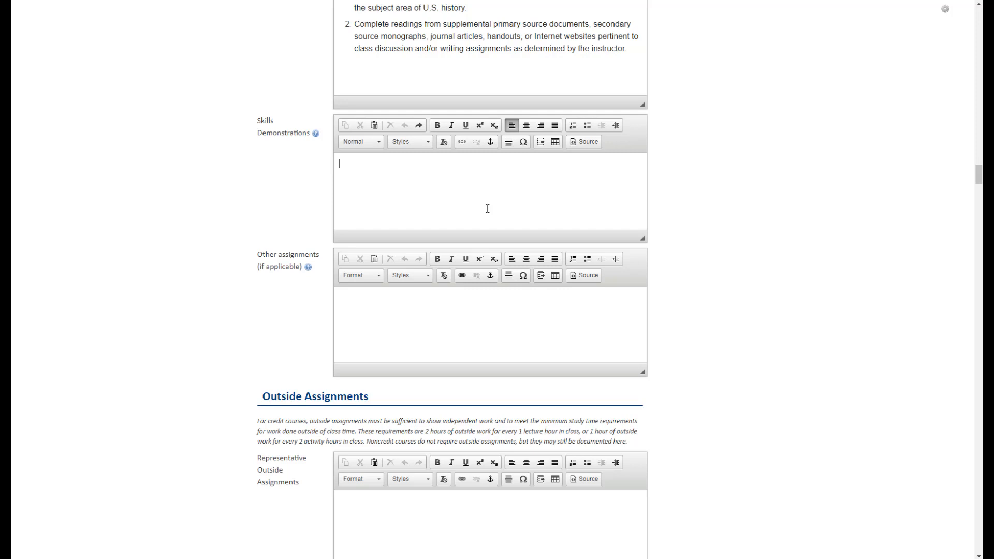
Enter a numbered skills demonstration: "Students will demonstrate competence in the use of the ultrasonic scaler and inserts.".
text(Students will demonstrate competence in the use of the ultrasonic scaler and inserts.)
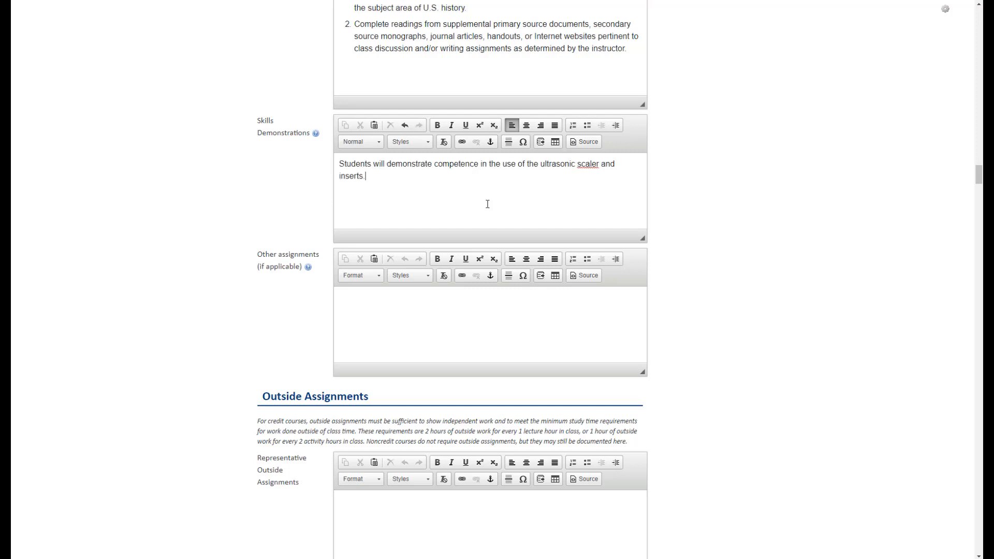
click(572, 125)
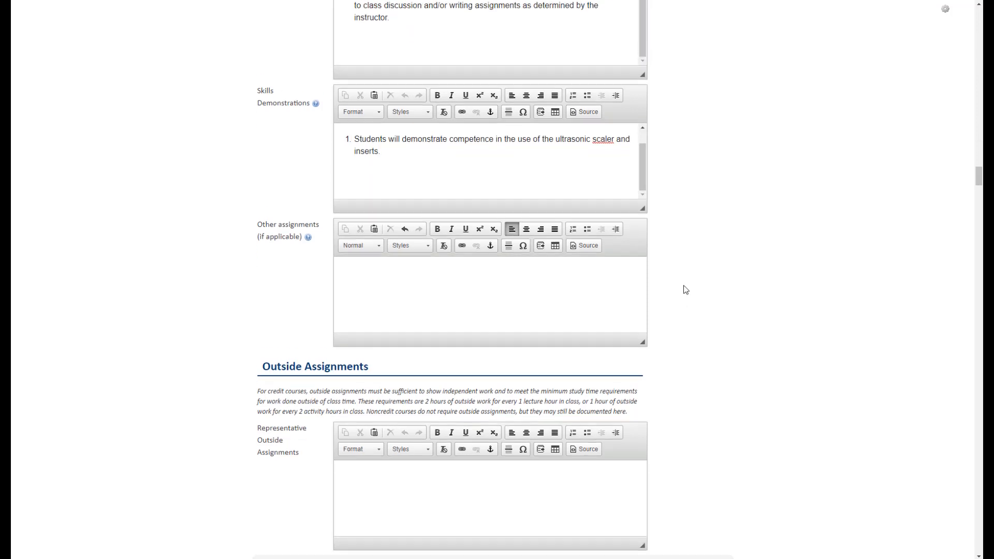
Enter two numbered other assignments: a critical summary of a curated exhibition such as the Autry Museum, and presentations on women's role in the Civil War.
scroll(686, 289, down, 2)
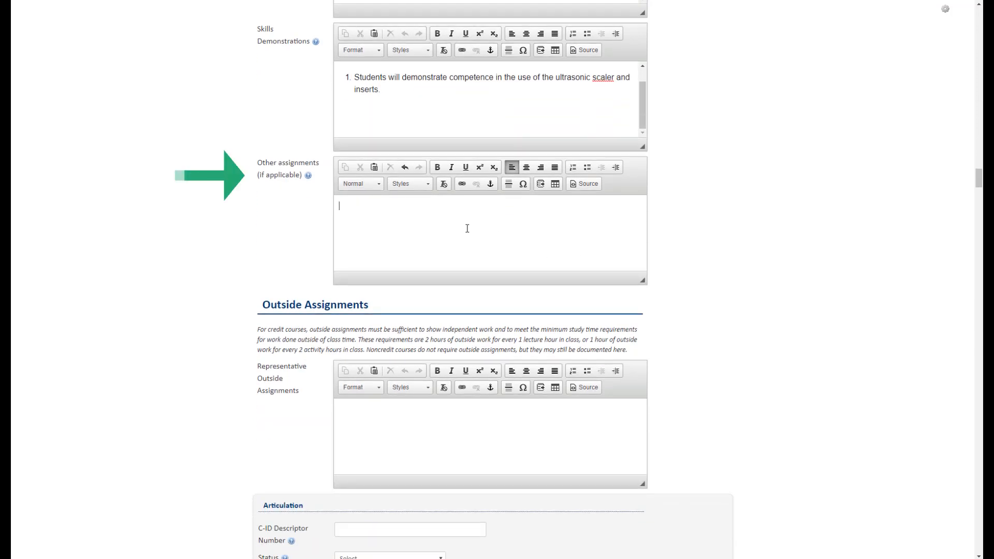
click(573, 167)
text(Visit a historic site or museum and write a critical summary on a curated exhibition, such as the Autry Museum)
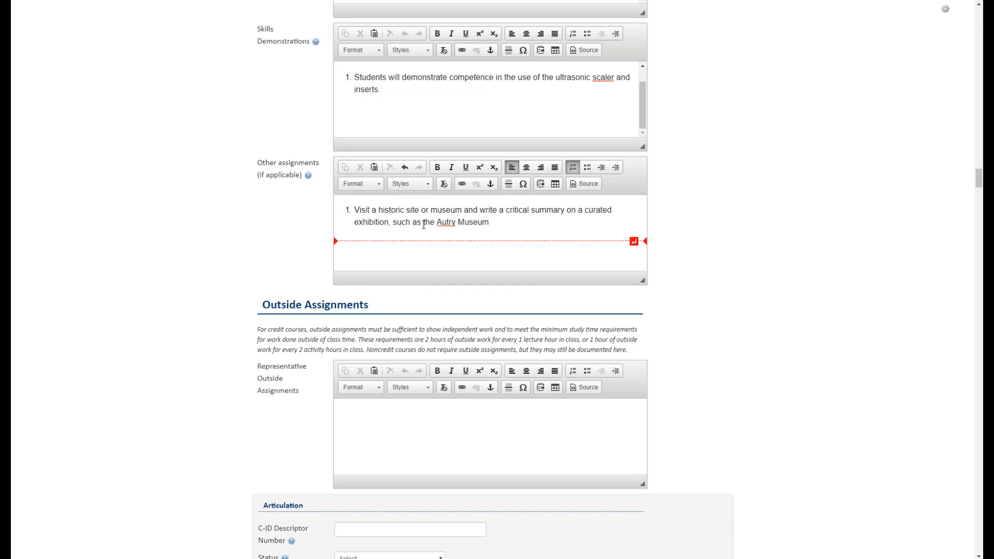
key(Return)
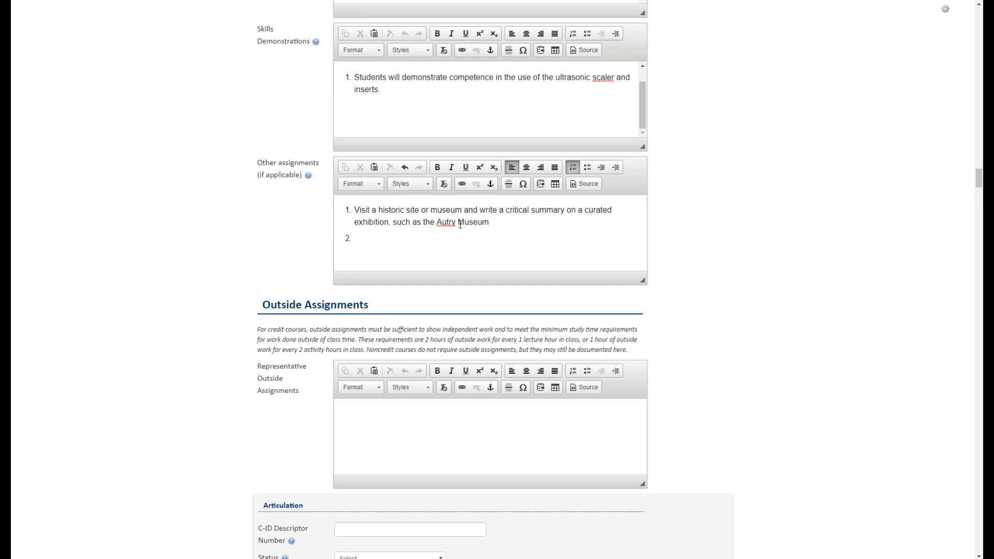
text(Prepare written and/or oral presentations on topics such as the role of women in the Civil War.)
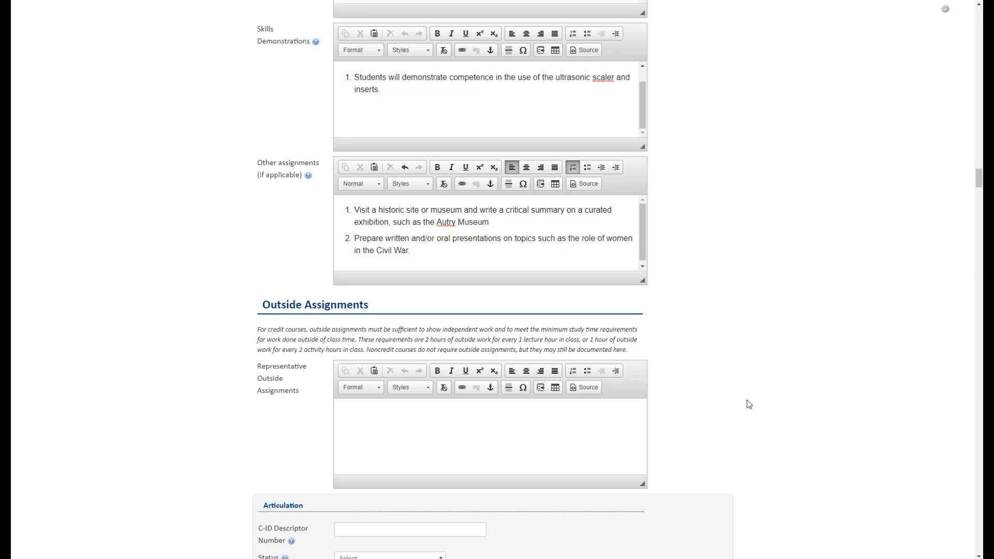
Paste the copied assignments into Representative Outside Assignments and format them all as a numbered list.
scroll(748, 404, down, 2)
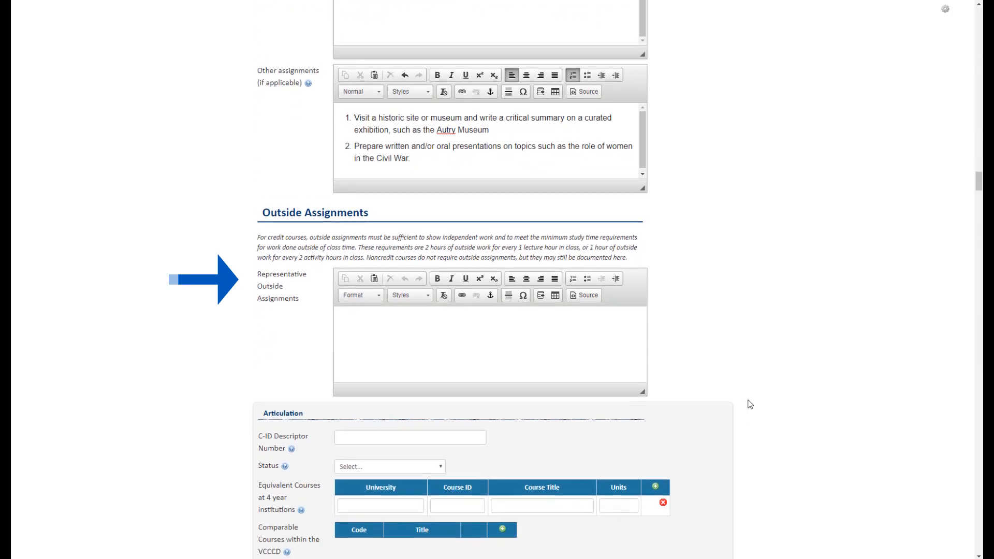
click(474, 316)
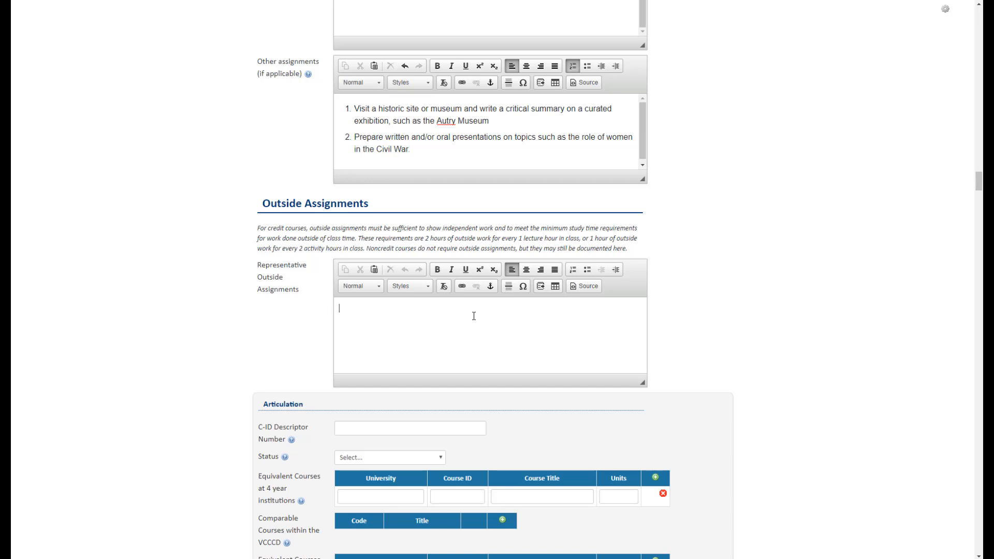
scroll(404, 366, up, 1)
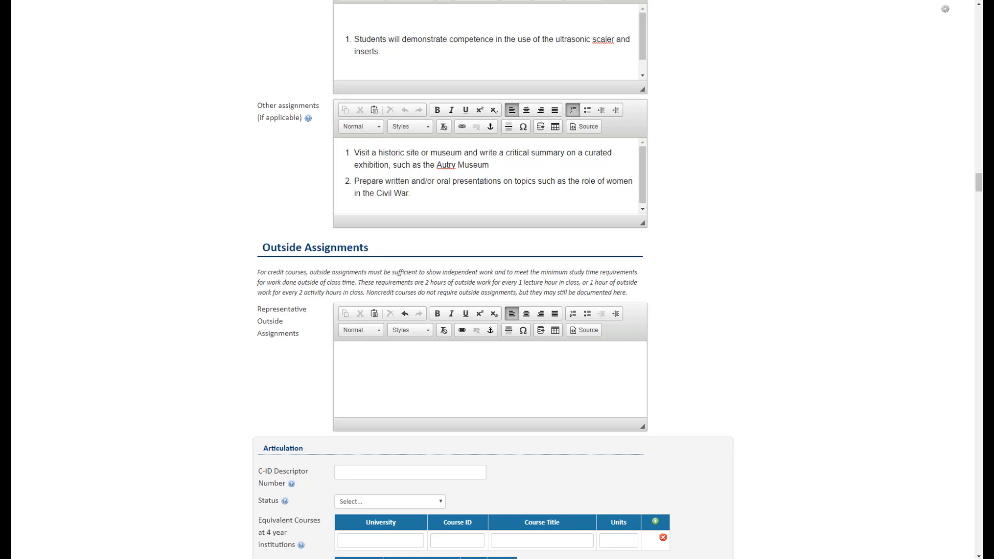
click(572, 314)
key(ctrl+v)
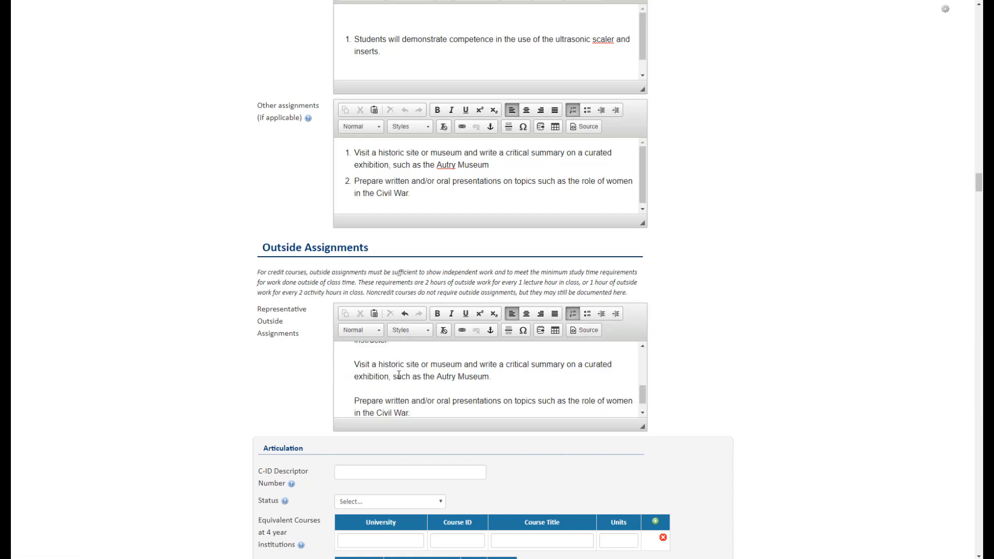
key(ctrl+a)
click(575, 315)
Append three outside assignments: weekly short essays related to class lecture, library inquiry activities and assignments, and Internet inquiry activities locating evidence and documents.
scroll(570, 392, down, 2)
scroll(569, 392, down, 1)
click(469, 400)
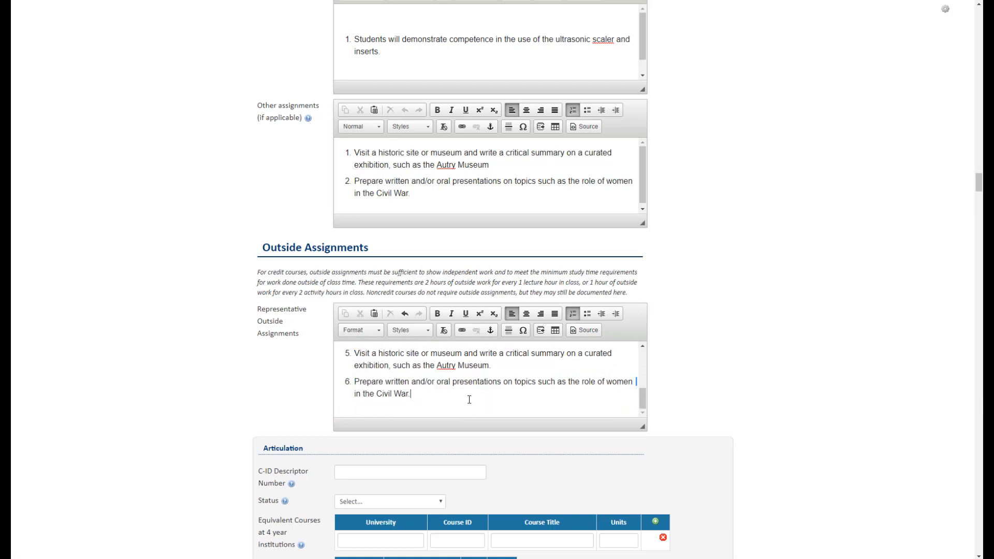
key(Return)
text(Weekly short essay assignments related to class lecture Library inquiry activities and assignments Internet inquiry activities such as locating bodies of evidence and documents pertaining to the material covered in class)
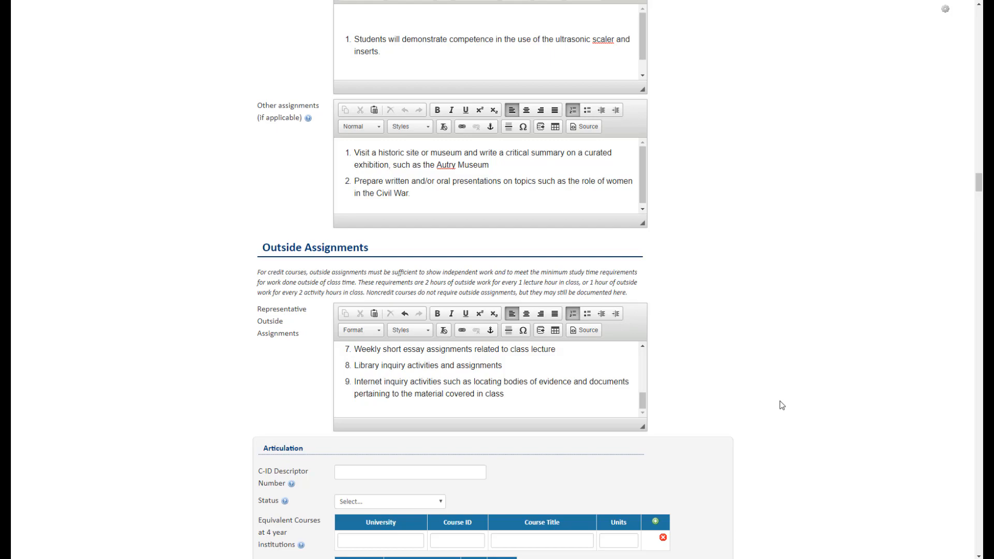
Compare the learning outcome on the causes of the American War for Independence with the lecture content topics on independence.
scroll(780, 401, up, 15)
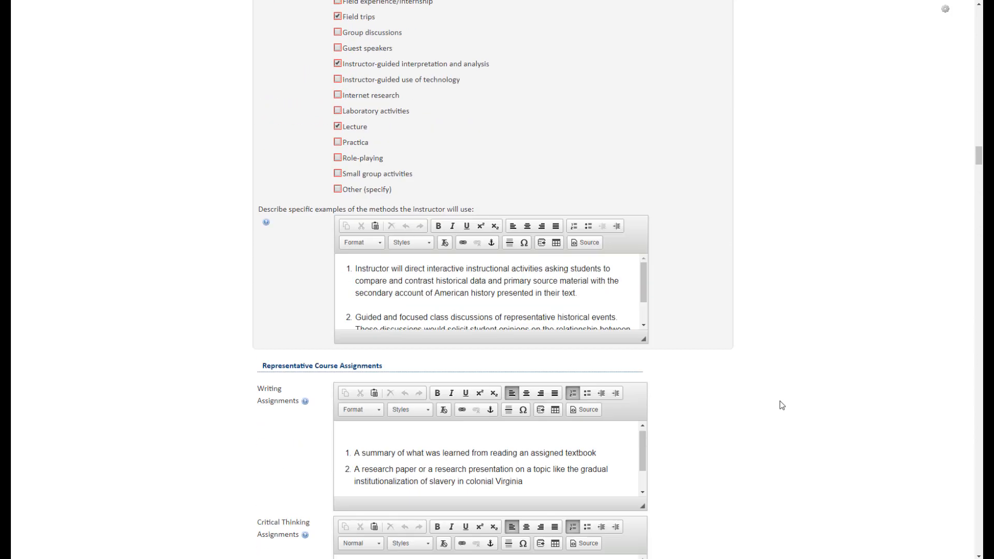
scroll(780, 402, up, 20)
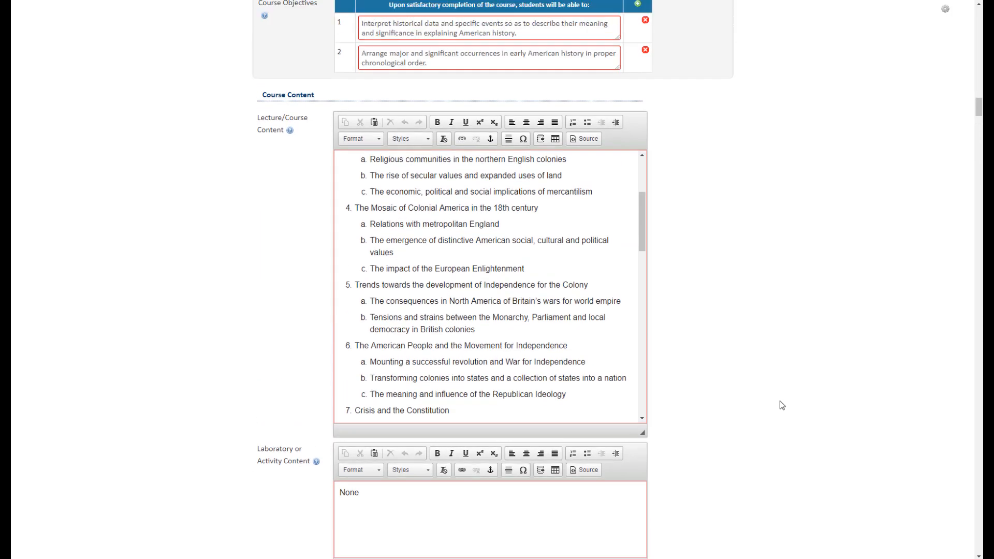
scroll(780, 406, up, 4)
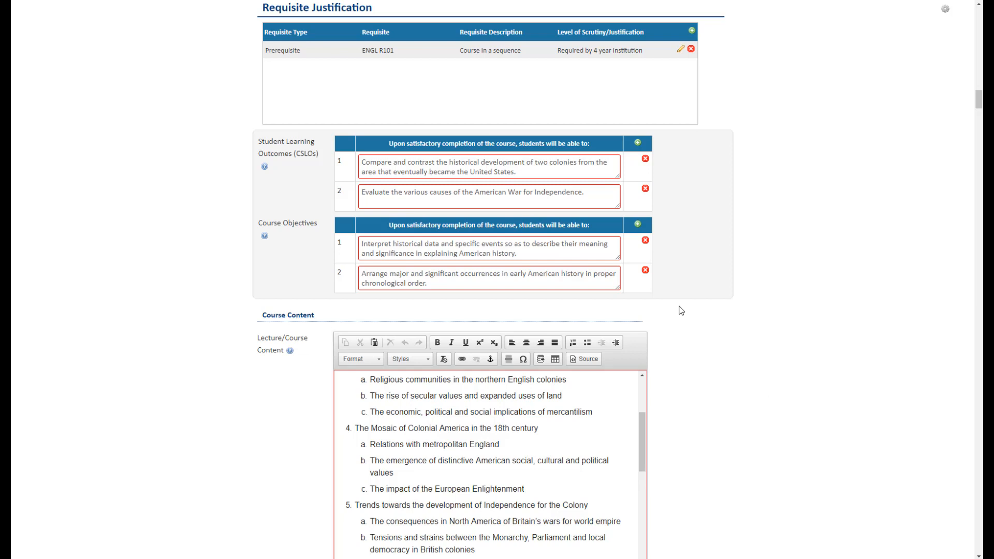
scroll(681, 310, down, 1)
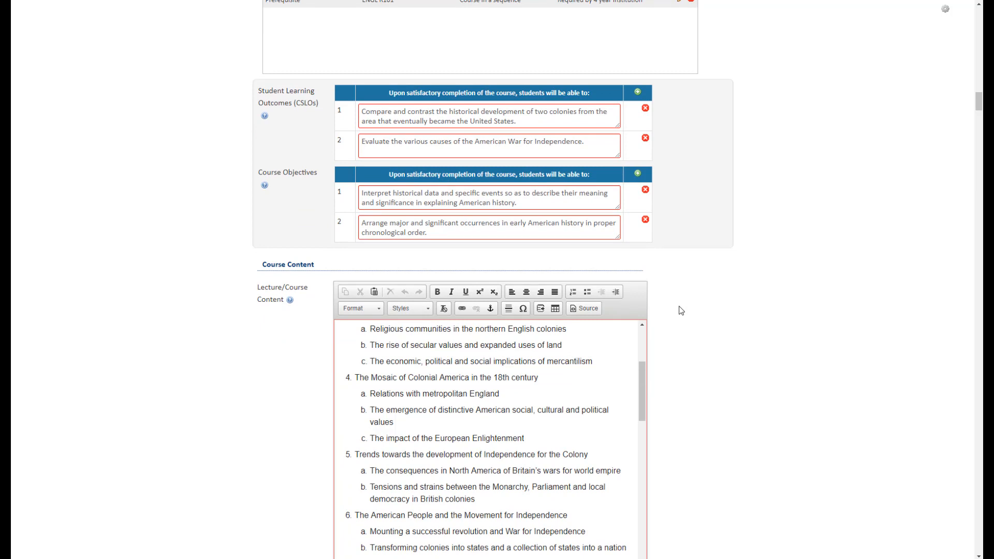
scroll(682, 311, down, 1)
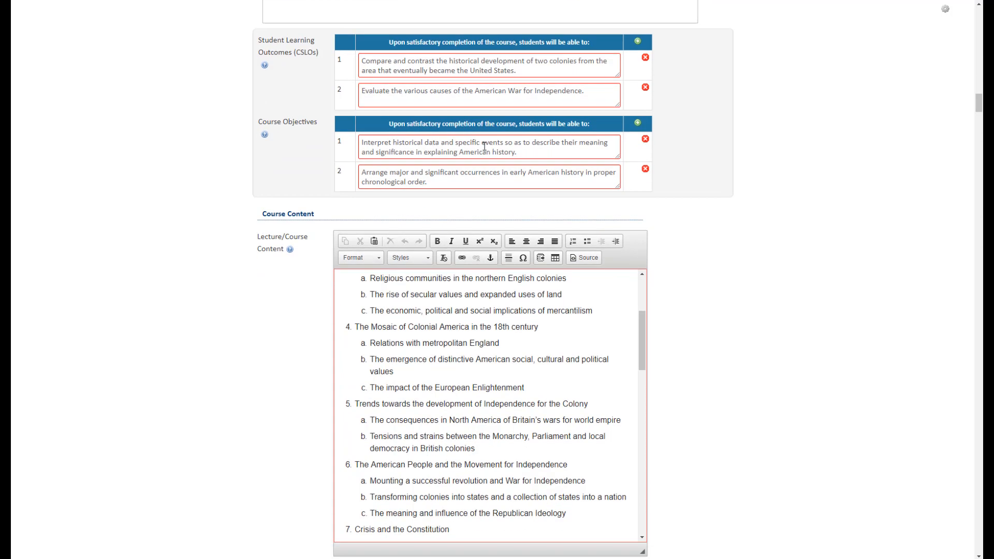
drag(379, 92, 610, 91)
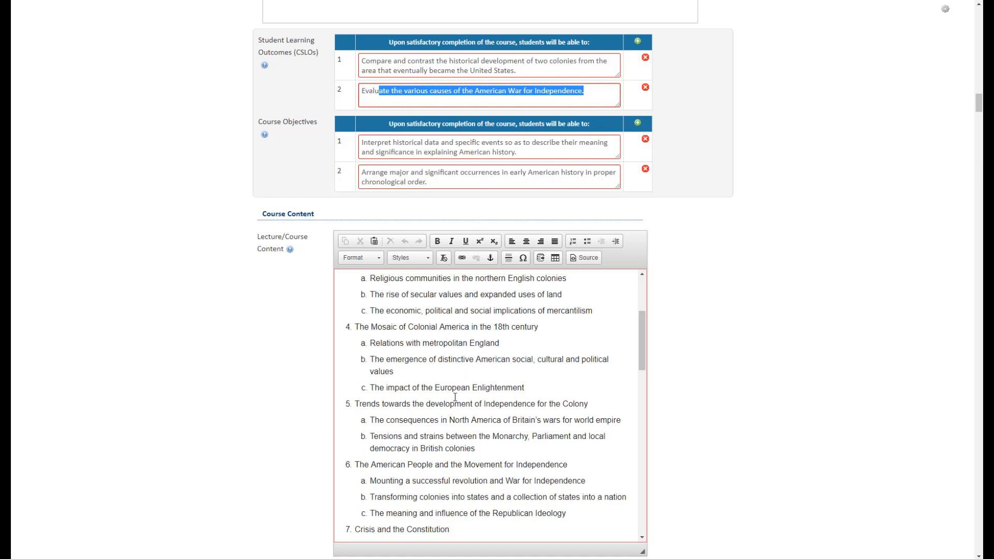
scroll(693, 402, down, 1)
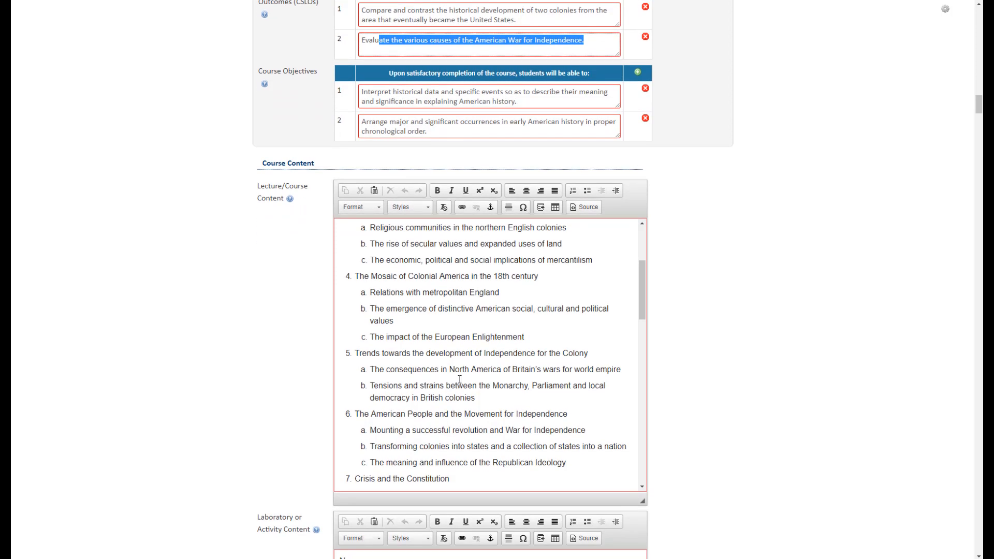
double_click(355, 355)
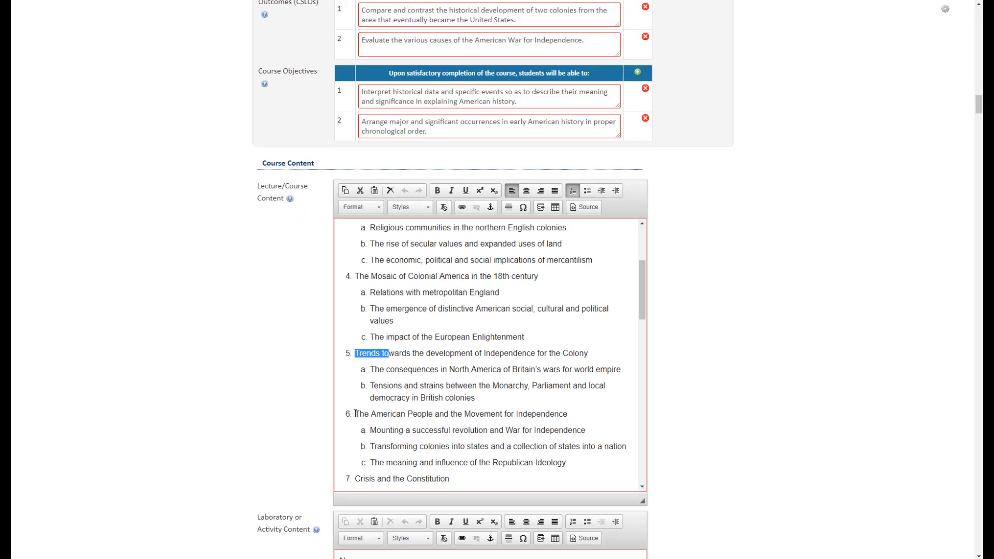
drag(355, 415, 412, 414)
click(412, 414)
Extend the class discussion example under the instruction methods with "such as the causes of the American War for Independence" after "historical events".
scroll(704, 285, down, 8)
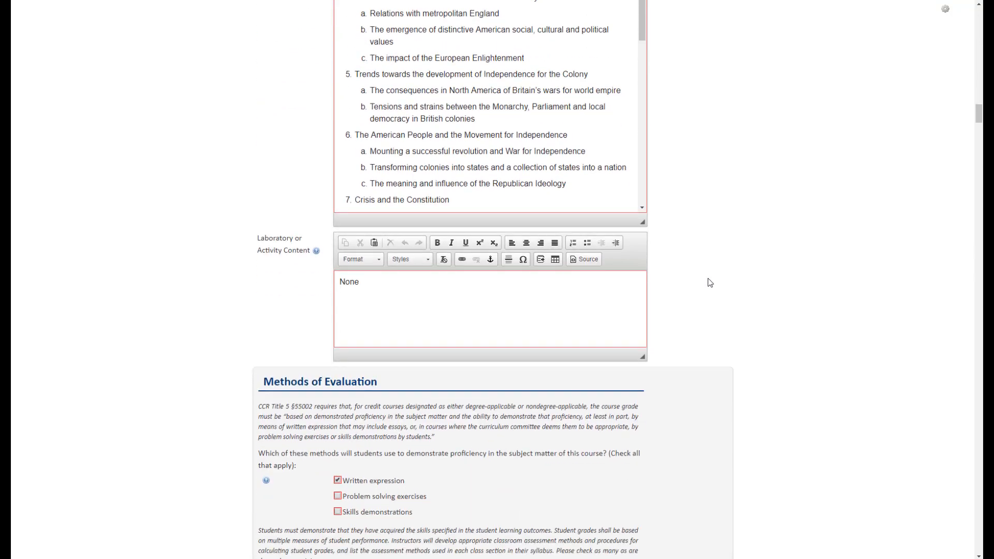
scroll(709, 279, down, 7)
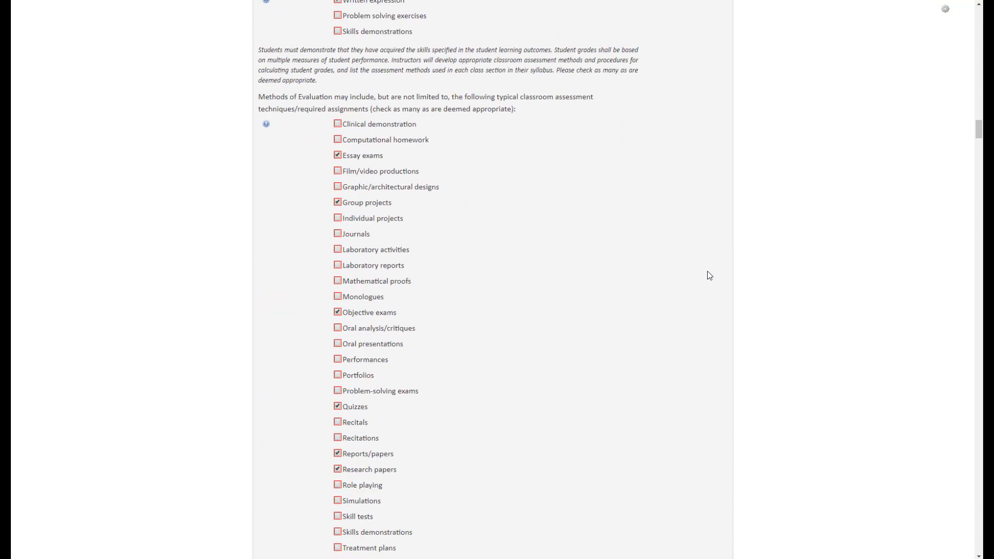
scroll(709, 274, down, 3)
scroll(709, 276, down, 12)
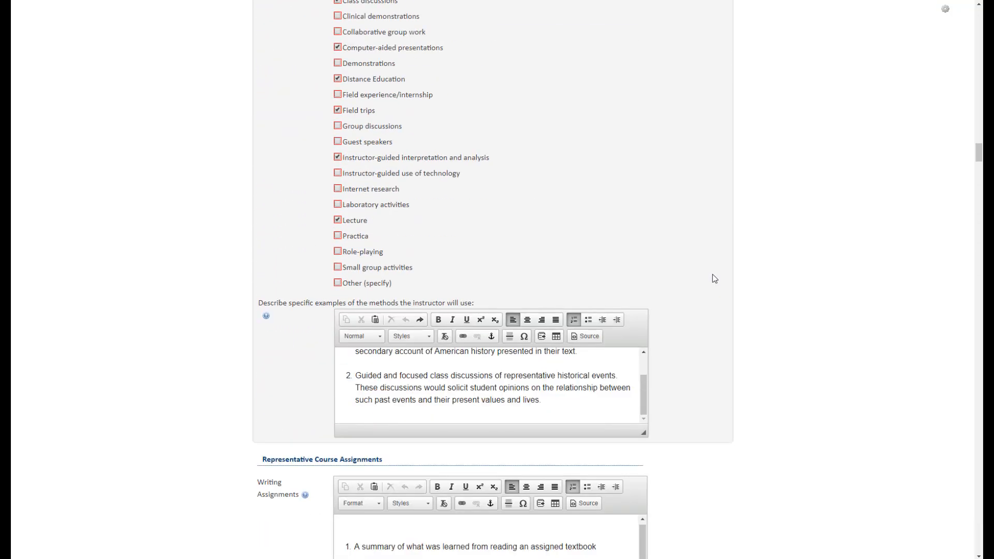
scroll(551, 272, up, 2)
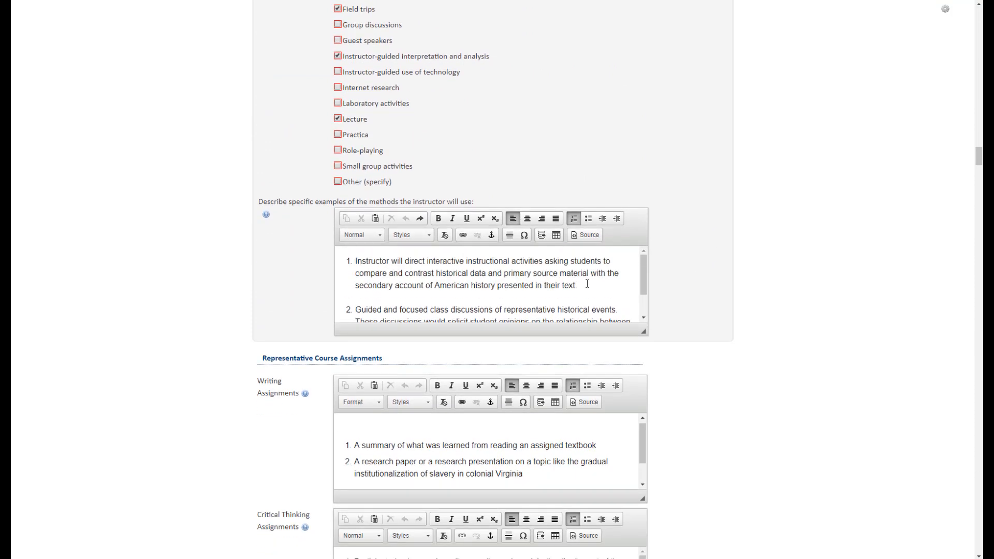
scroll(588, 283, down, 2)
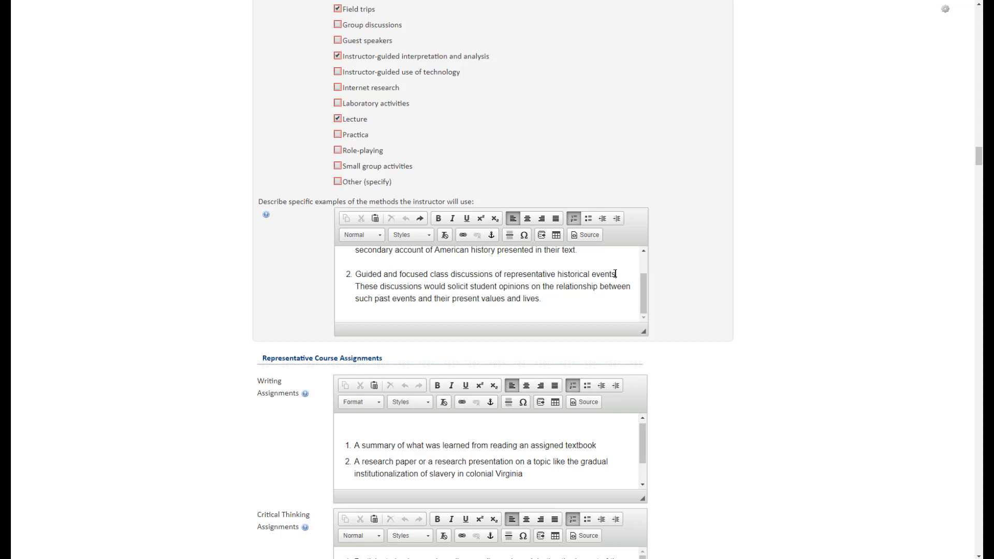
text(such as the causes of the American War for Independence)
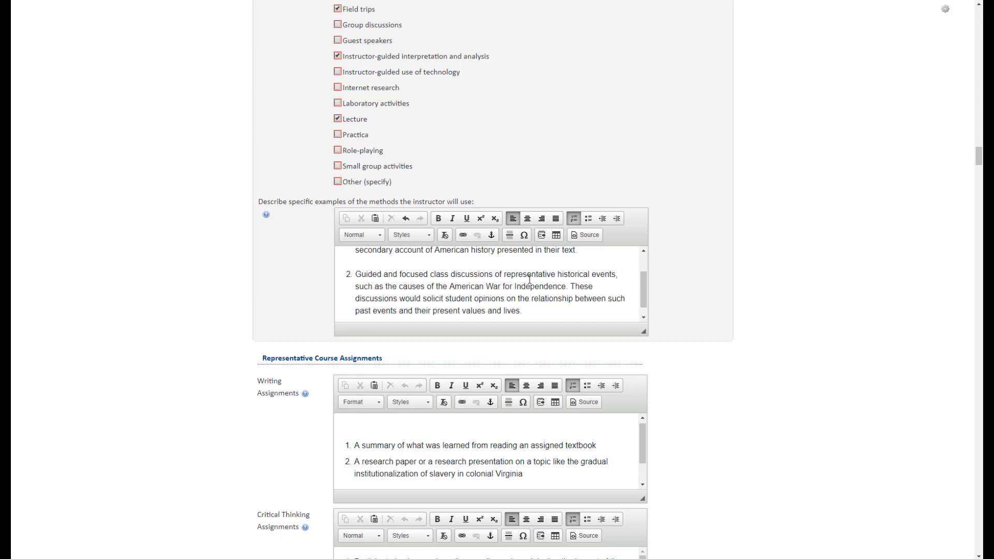
Add a third numbered instruction example: "Instructor will show a video on the American War for Independence.".
click(551, 310)
key(Return)
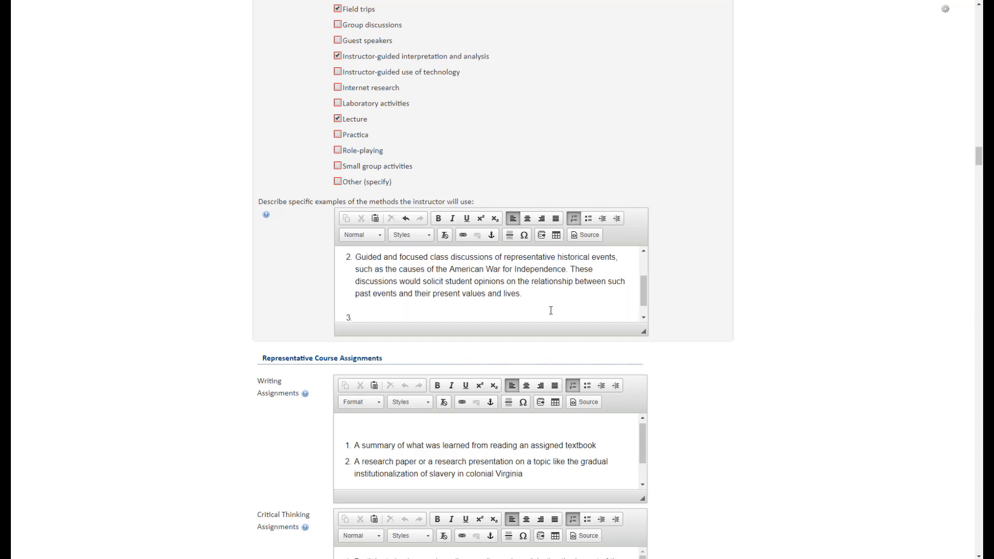
text(Instructor will show a video on the American War for Independence.)
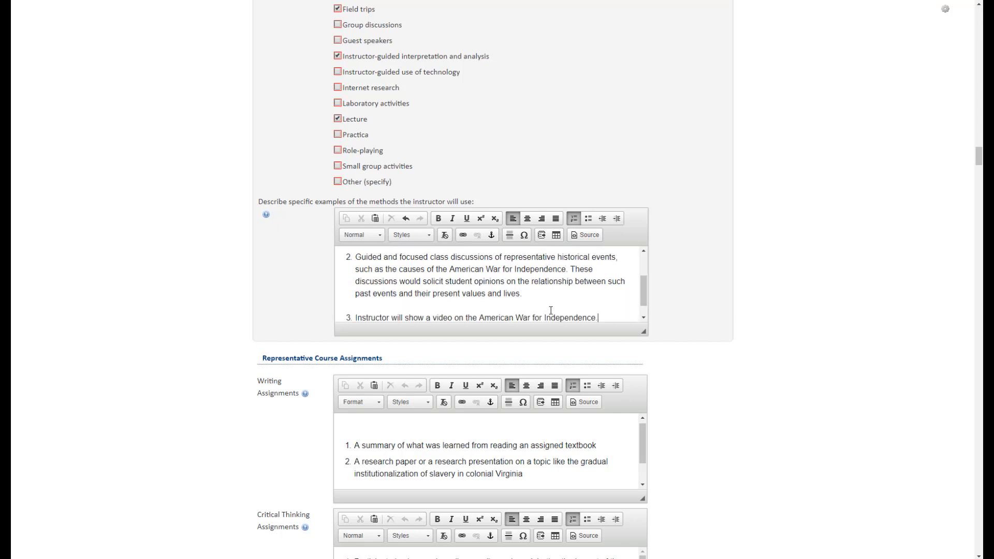
scroll(539, 300, down, 1)
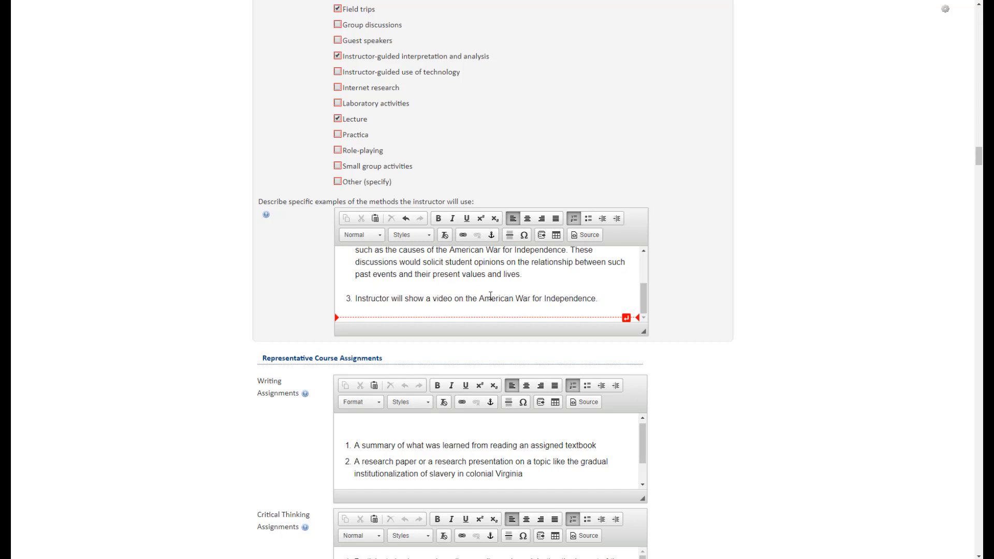
Review the representative assignments against the course objectives, lecture content, evaluation methods and instructional methodology.
scroll(780, 265, down, 1)
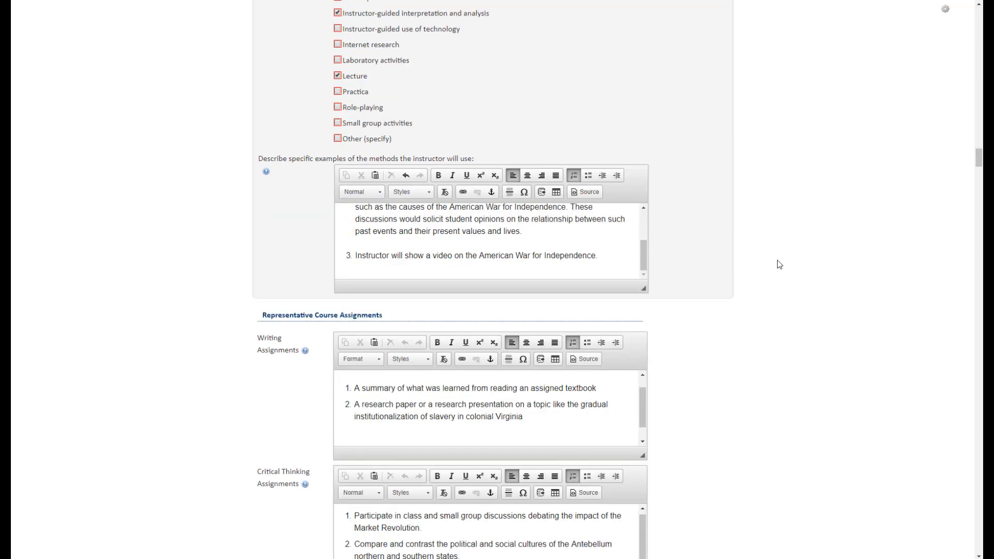
scroll(777, 260, down, 3)
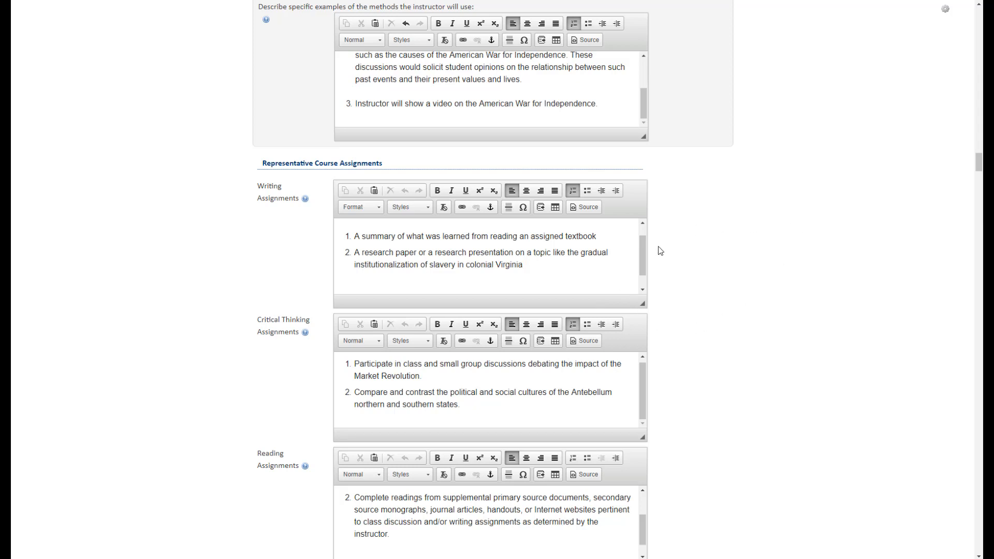
scroll(661, 251, up, 20)
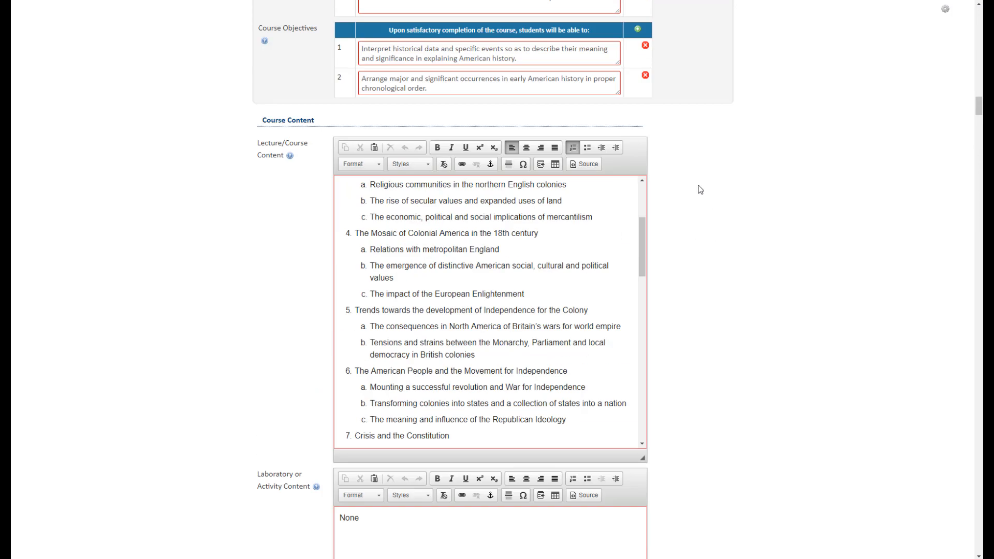
scroll(699, 187, up, 2)
scroll(892, 234, down, 3)
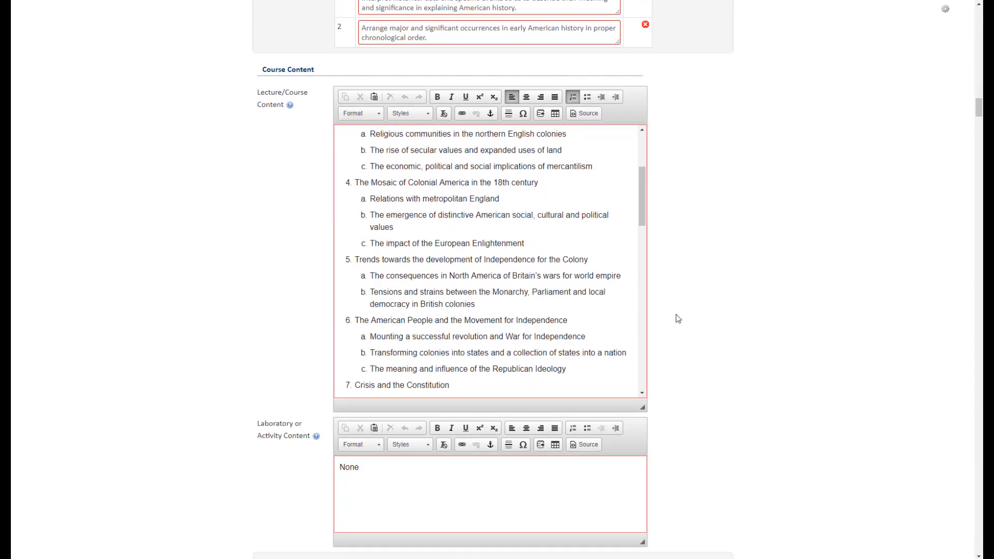
scroll(689, 315, down, 7)
scroll(709, 306, down, 5)
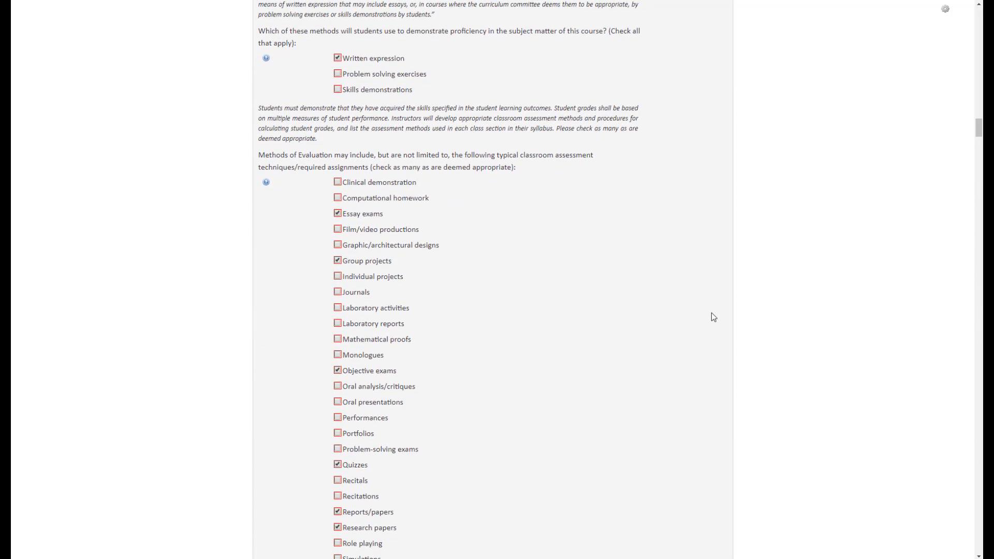
scroll(712, 314, down, 18)
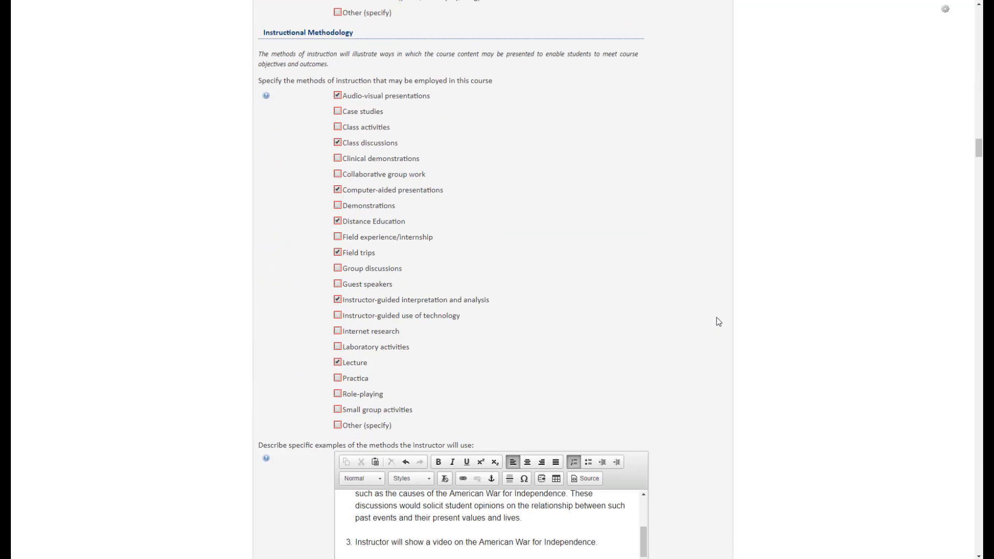
scroll(721, 324, down, 3)
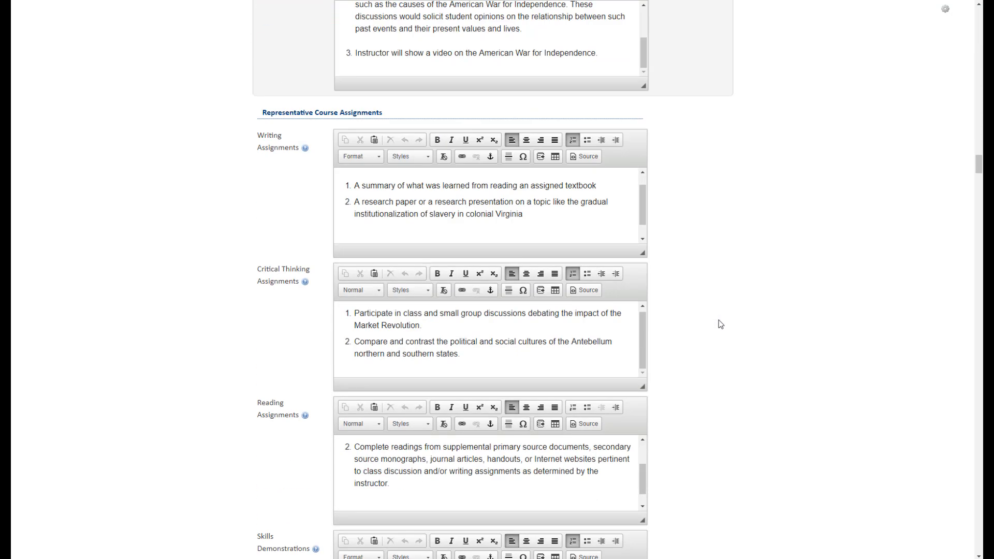